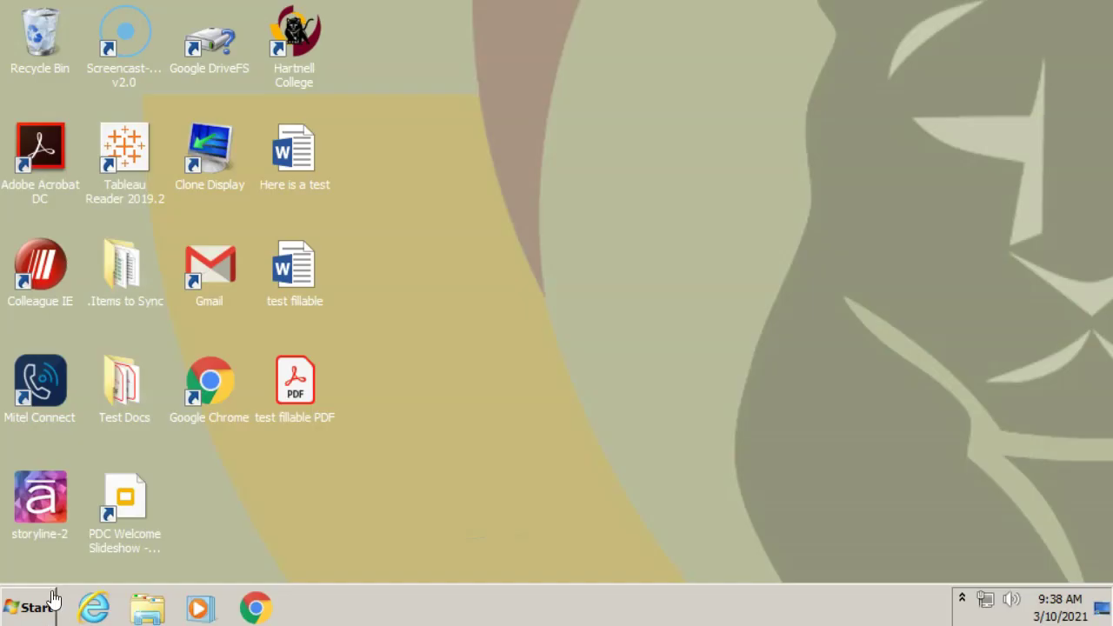
# - Launch Adobe Acrobat DC by searching 'adobe' from the Windows Start menu
pyautogui.click(33, 611)
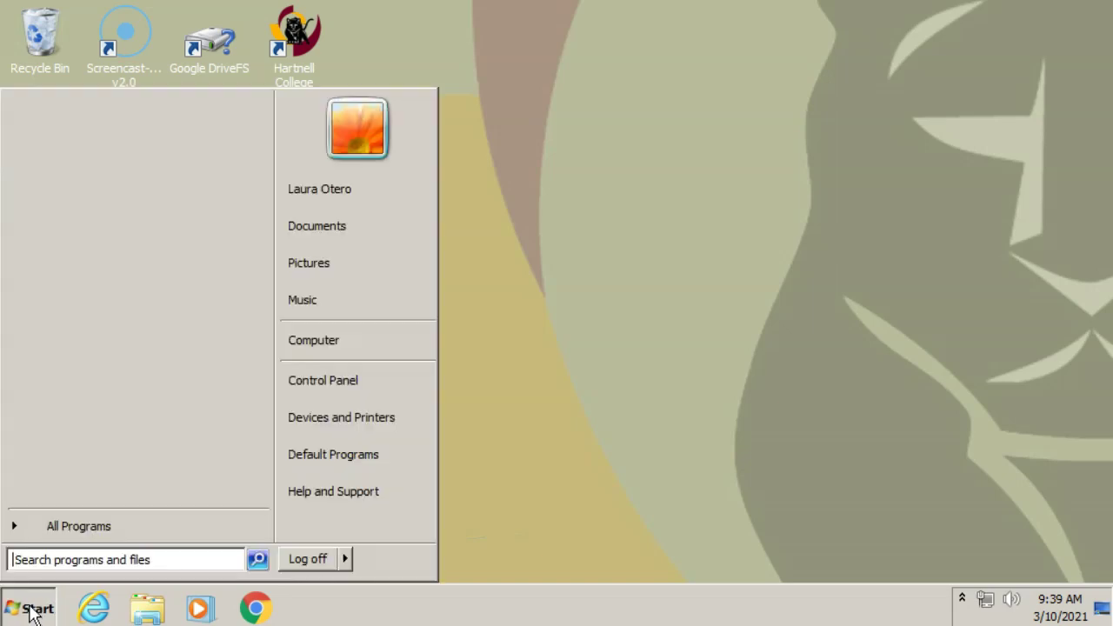
pyautogui.write('adobe')
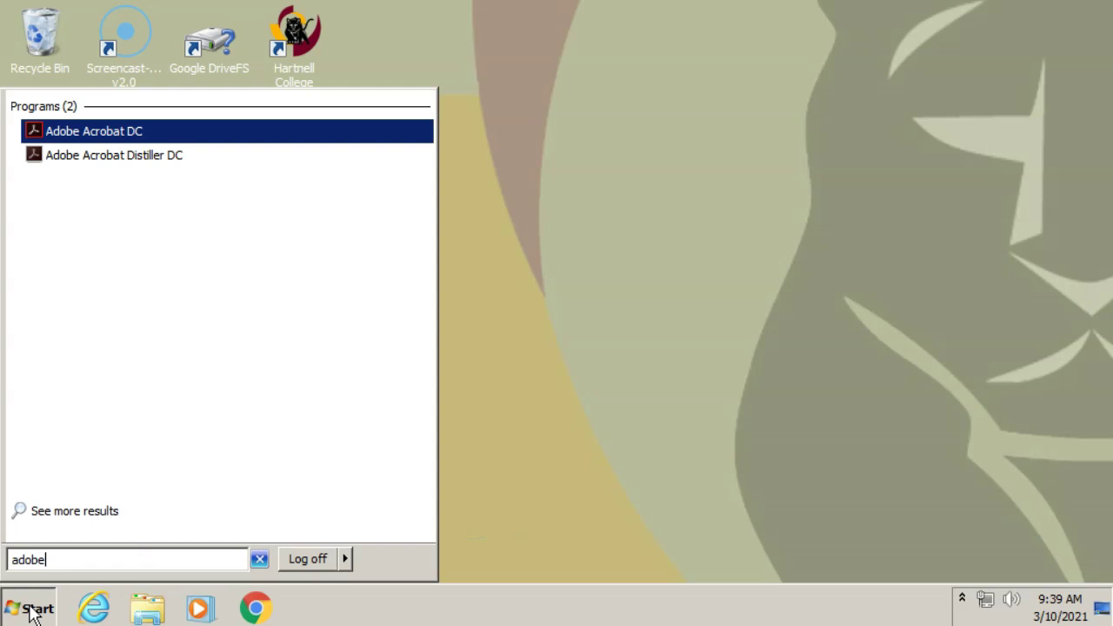
pyautogui.click(122, 135)
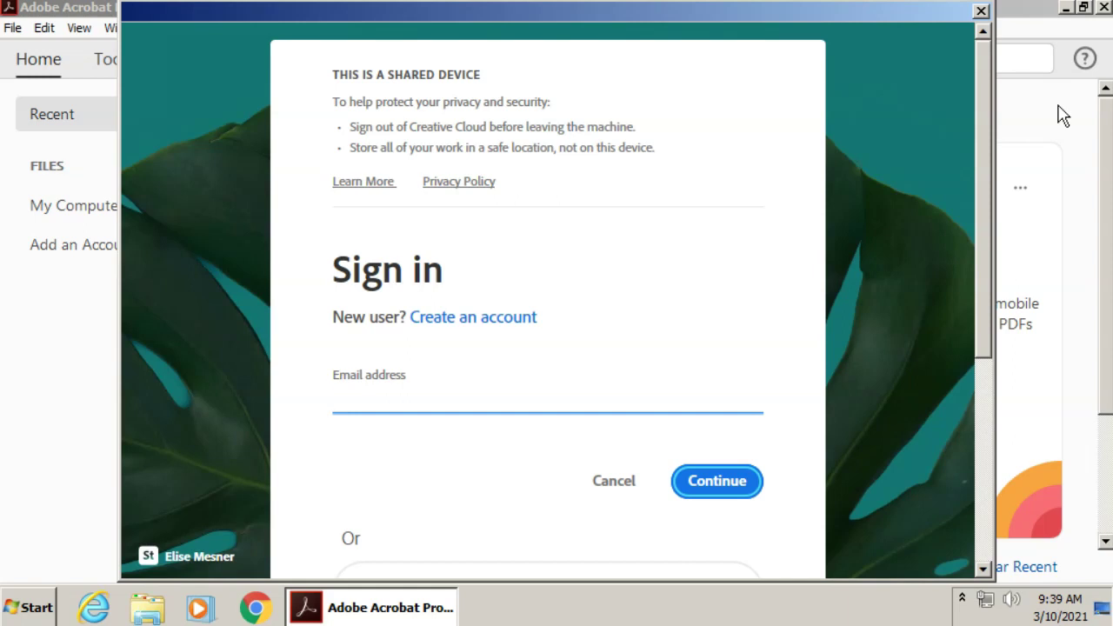
# - Sign in with the college e-mail account and close the Welcome to Acrobat Pro DC tour
pyautogui.write('hartnell.edu')
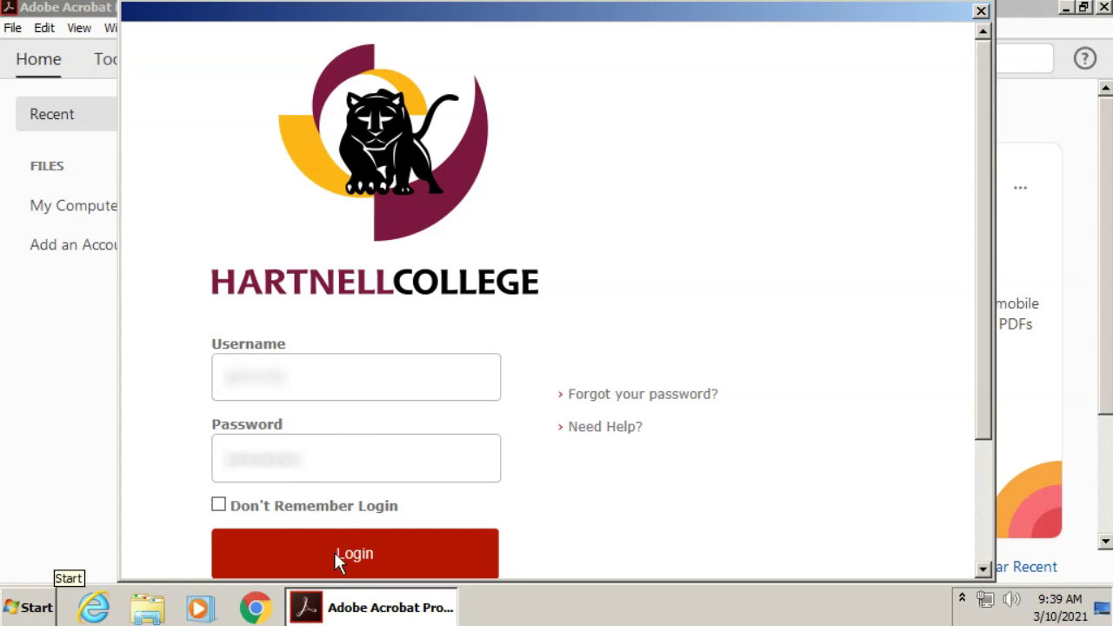
pyautogui.click(337, 559)
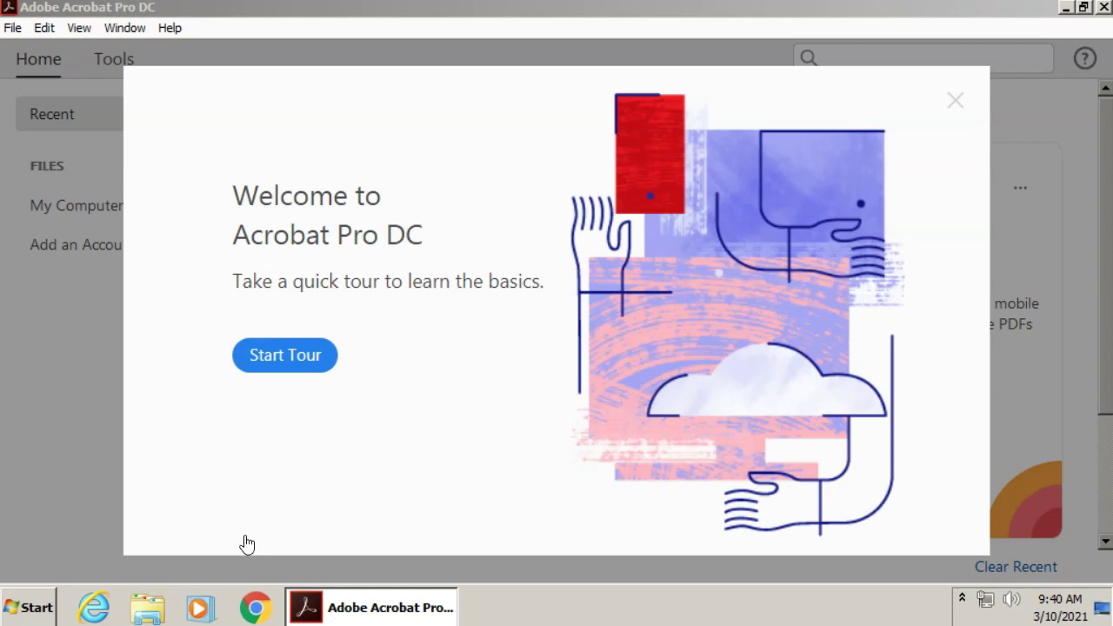
pyautogui.click(960, 104)
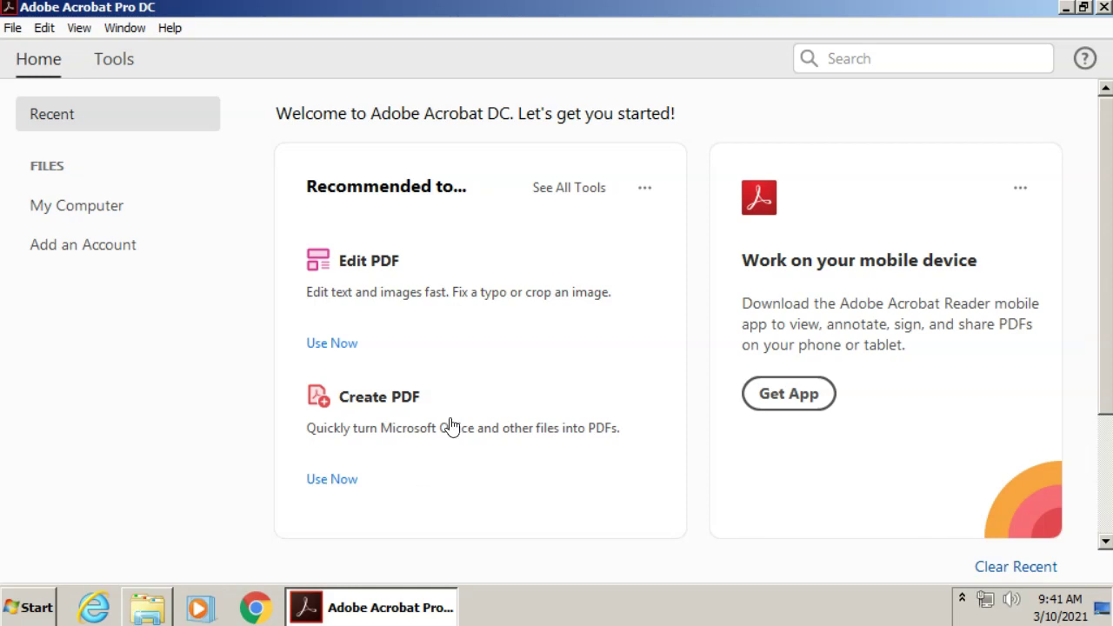
# - Open the Create PDF tool from the Home page
pyautogui.click(366, 406)
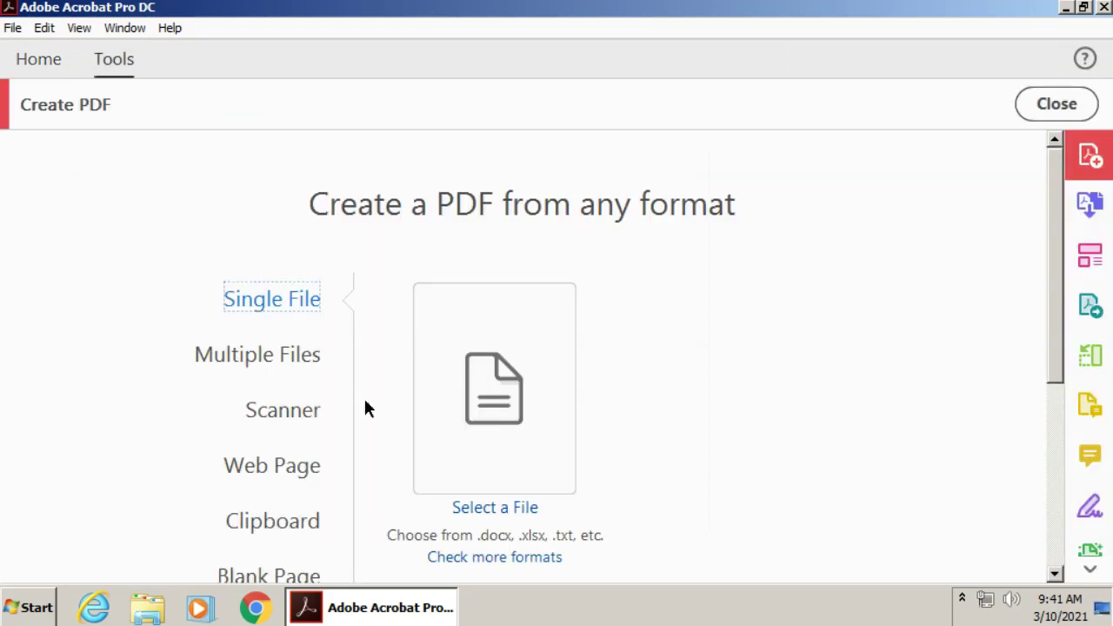
# - Choose 'Here is a test form' from Desktop > Test Docs as the file to convert
pyautogui.click(517, 518)
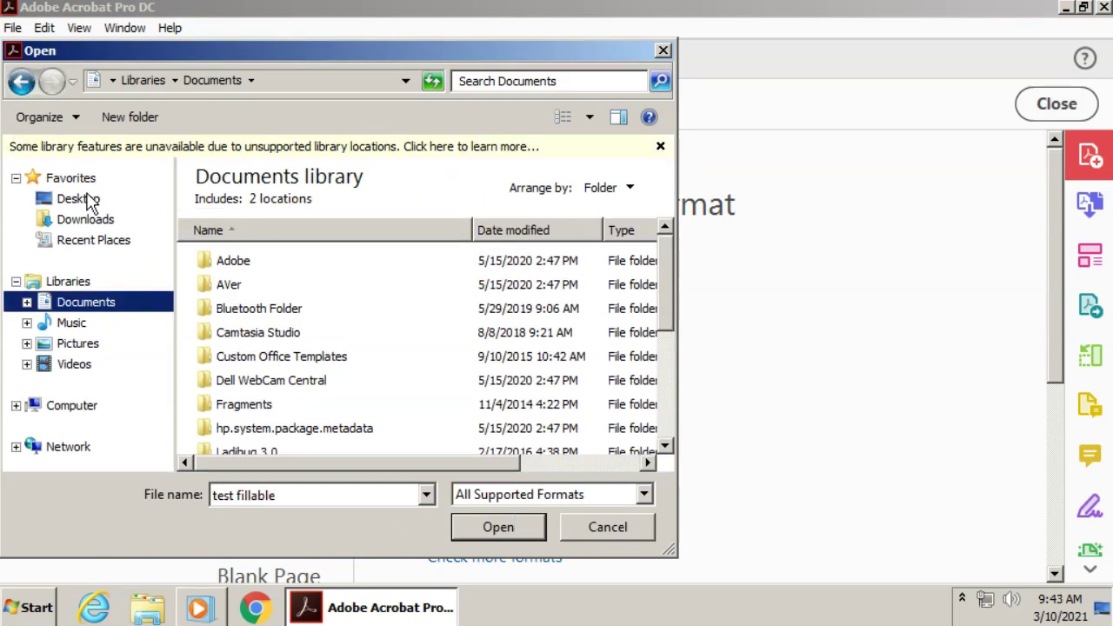
pyautogui.click(88, 199)
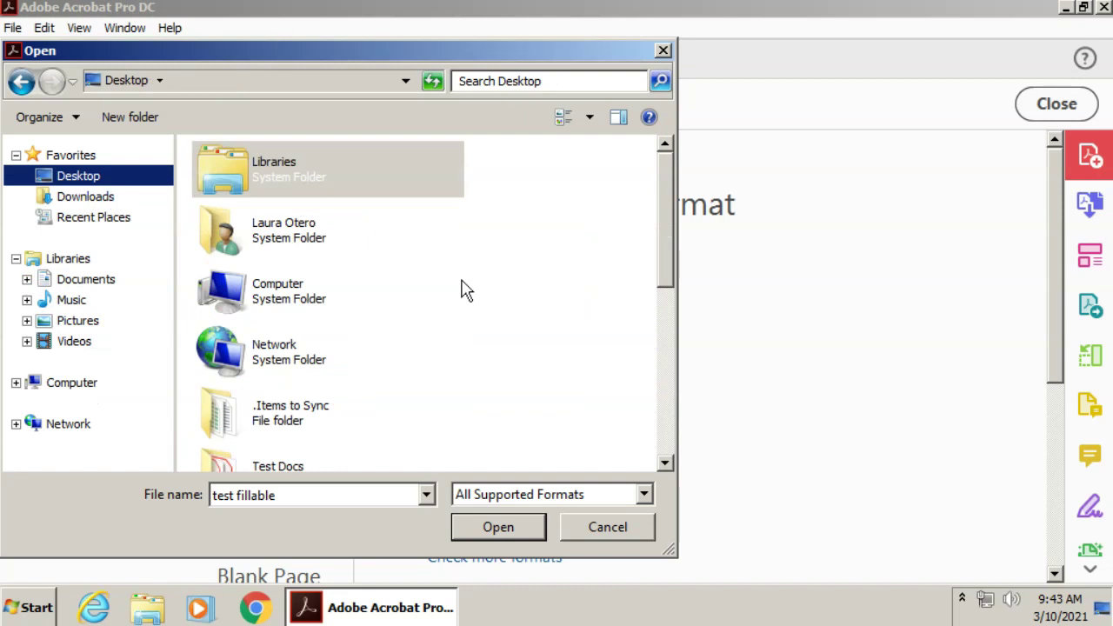
pyautogui.scroll(-1, 670, 183)
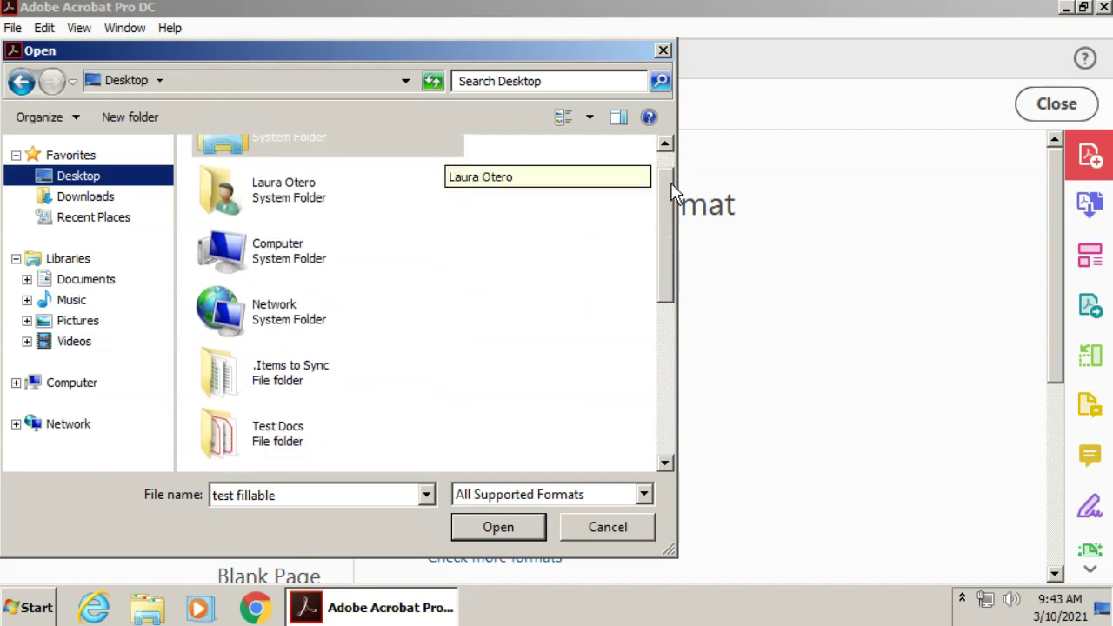
pyautogui.scroll(-1, 672, 193)
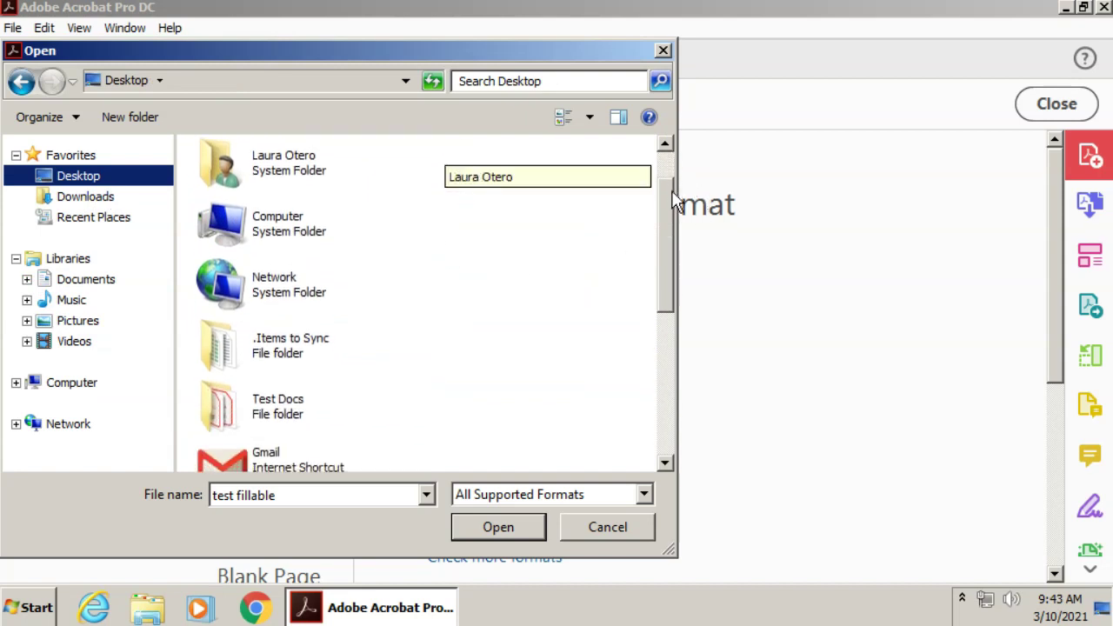
pyautogui.doubleClick(294, 406)
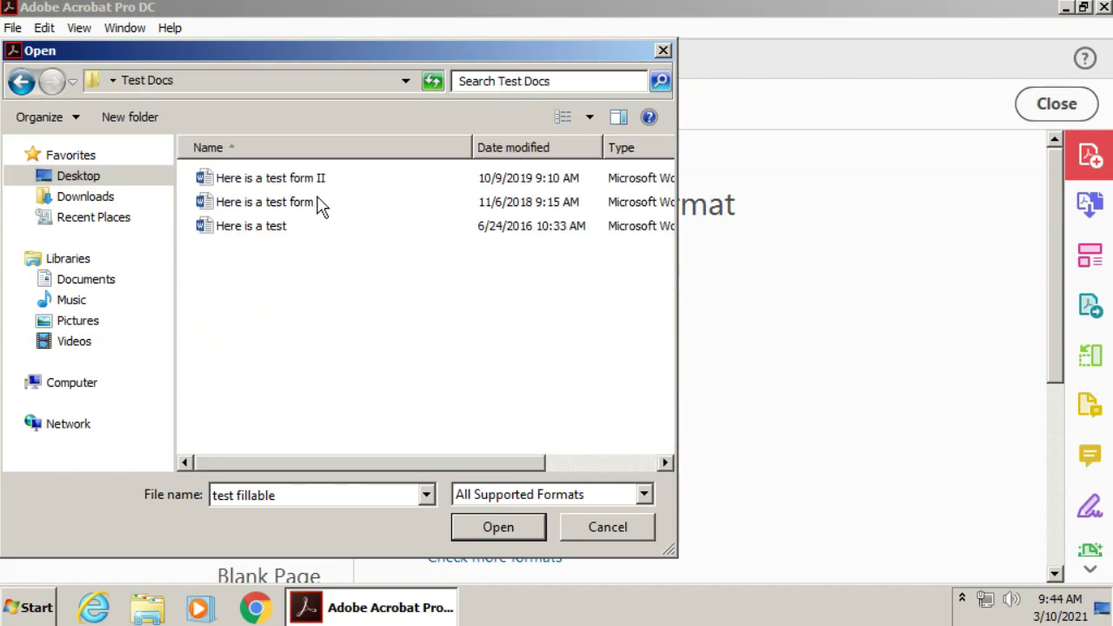
pyautogui.click(266, 205)
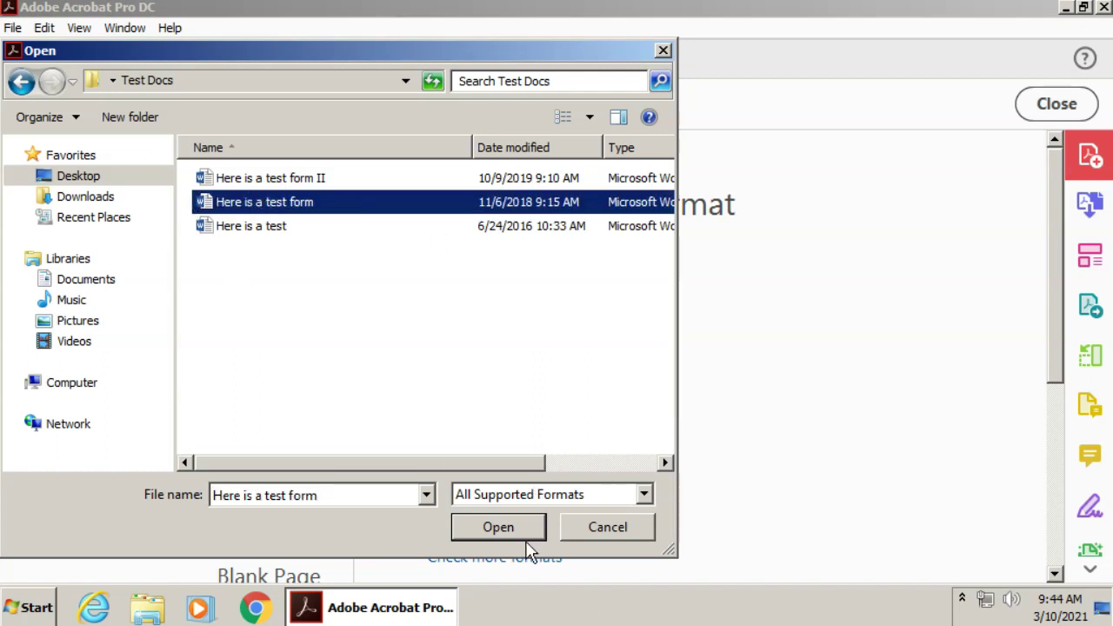
pyautogui.click(499, 529)
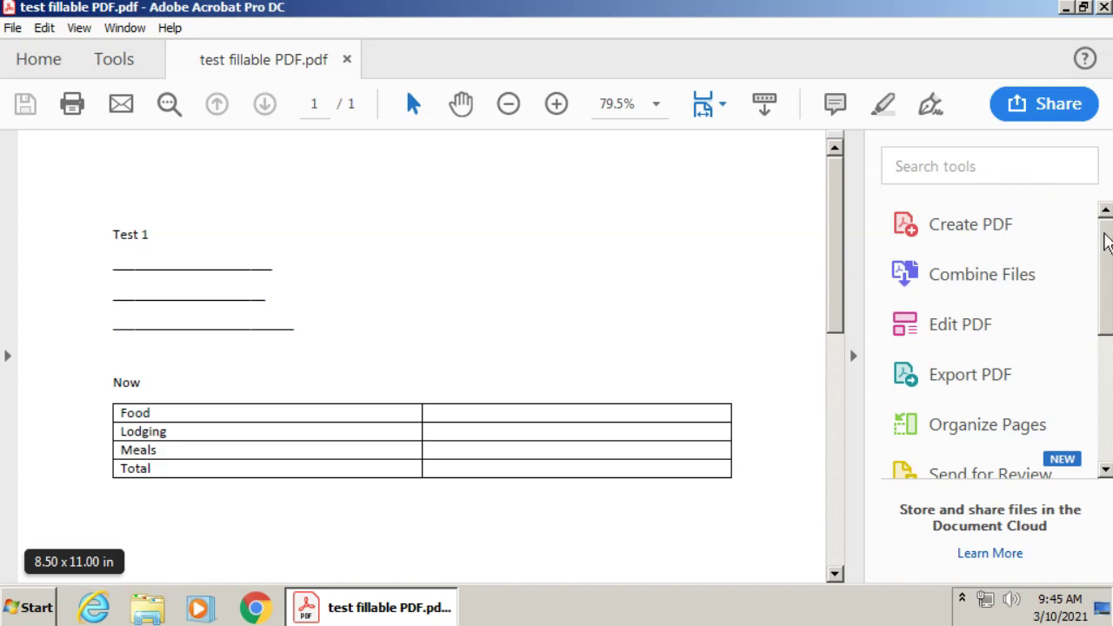
# - Scroll the right-hand tools pane while viewing the converted test fillable PDF.pdf
pyautogui.moveTo(1107, 245); pyautogui.dragTo(1098, 405)
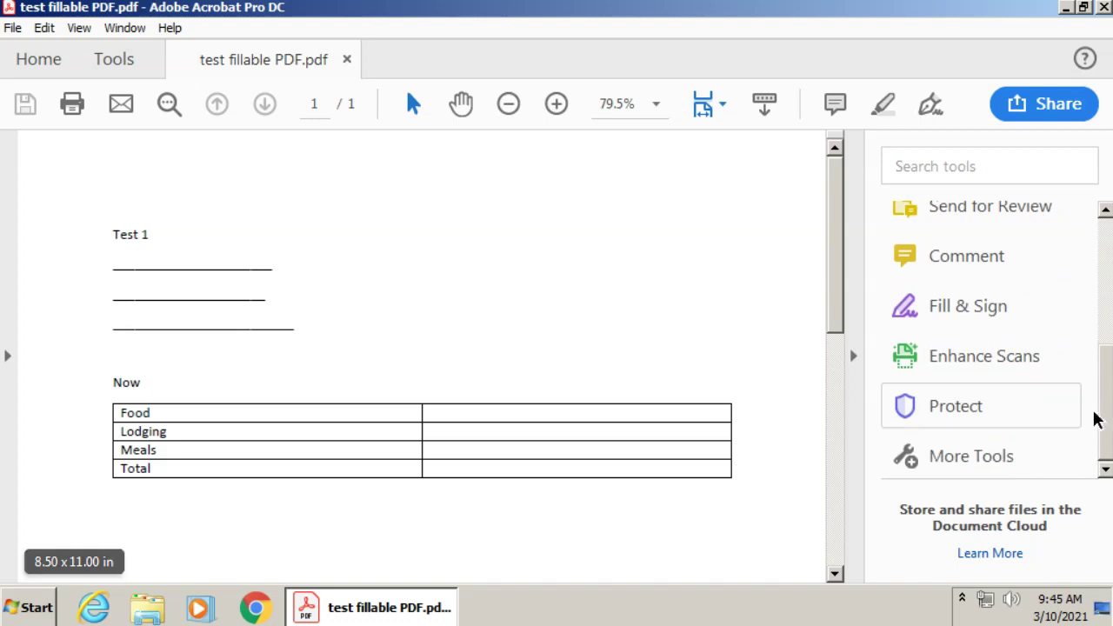
# - Add Prepare Form from the full tools list to the tool set and open it
pyautogui.click(980, 468)
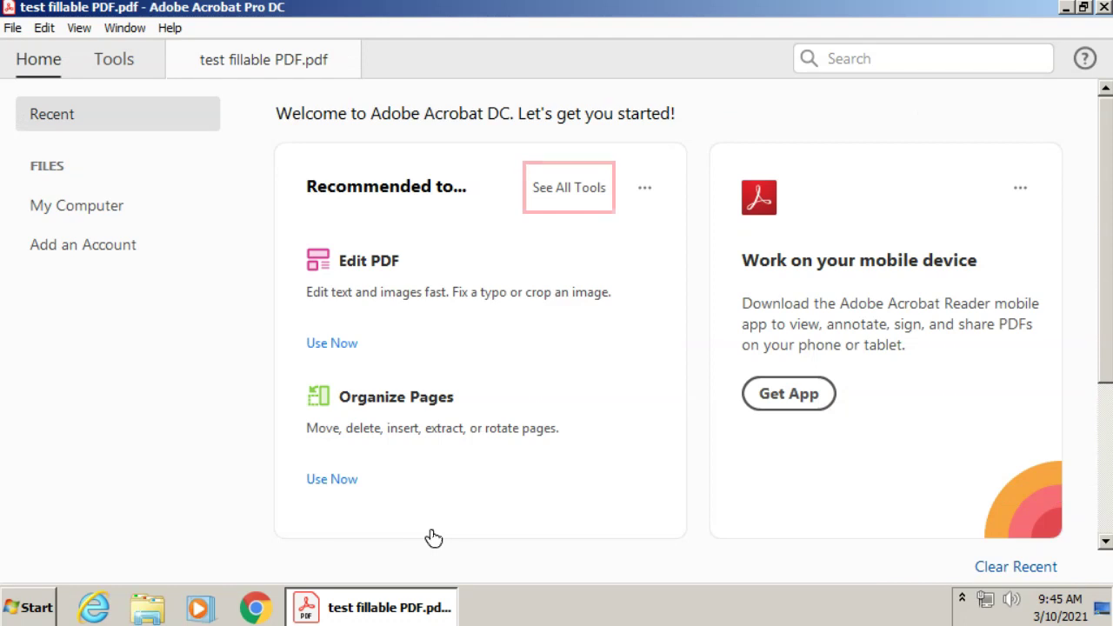
pyautogui.click(566, 195)
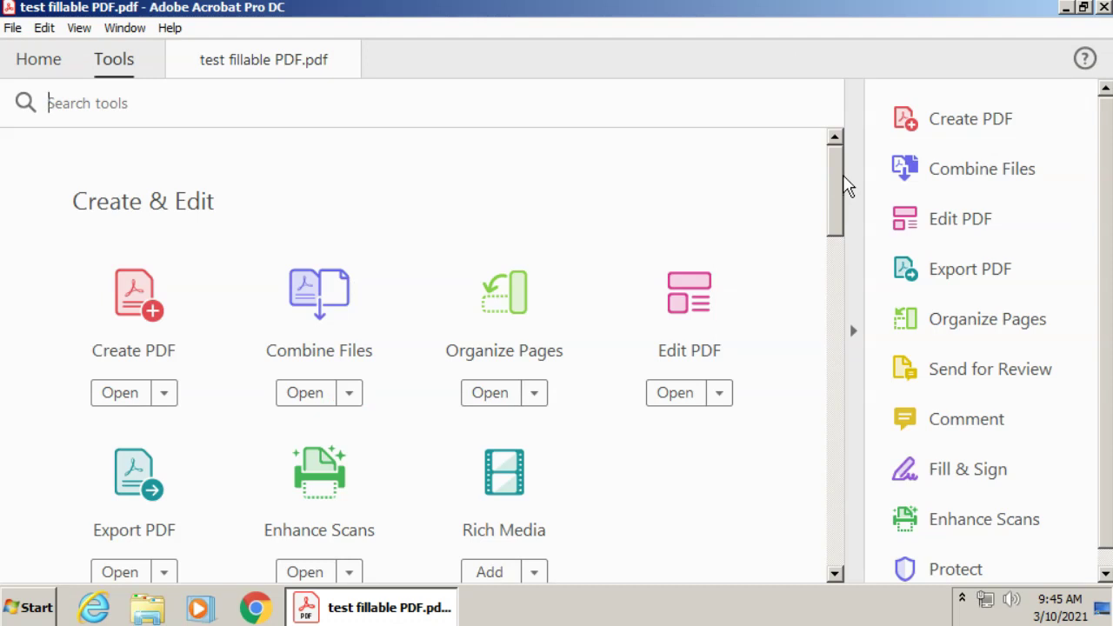
pyautogui.moveTo(841, 179); pyautogui.dragTo(827, 368)
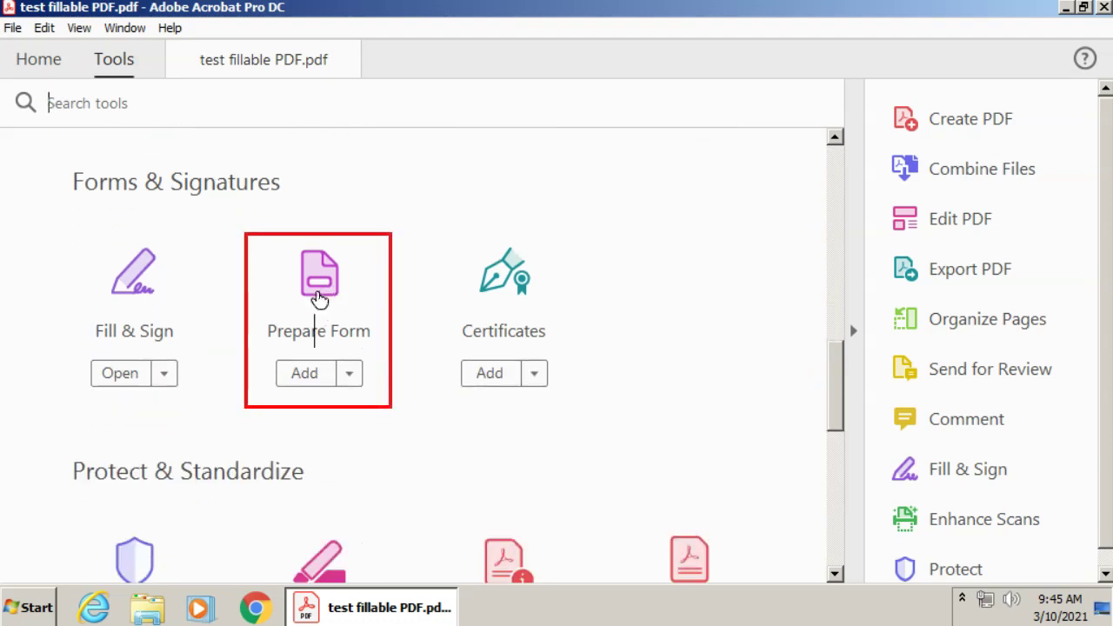
pyautogui.click(321, 381)
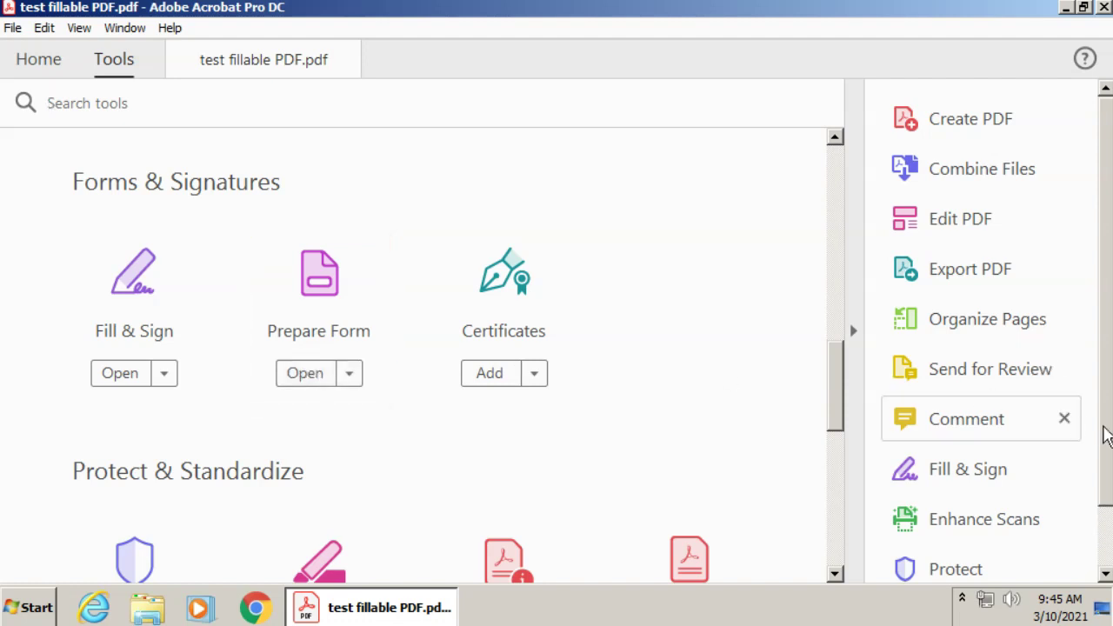
pyautogui.moveTo(1103, 460); pyautogui.dragTo(1103, 497)
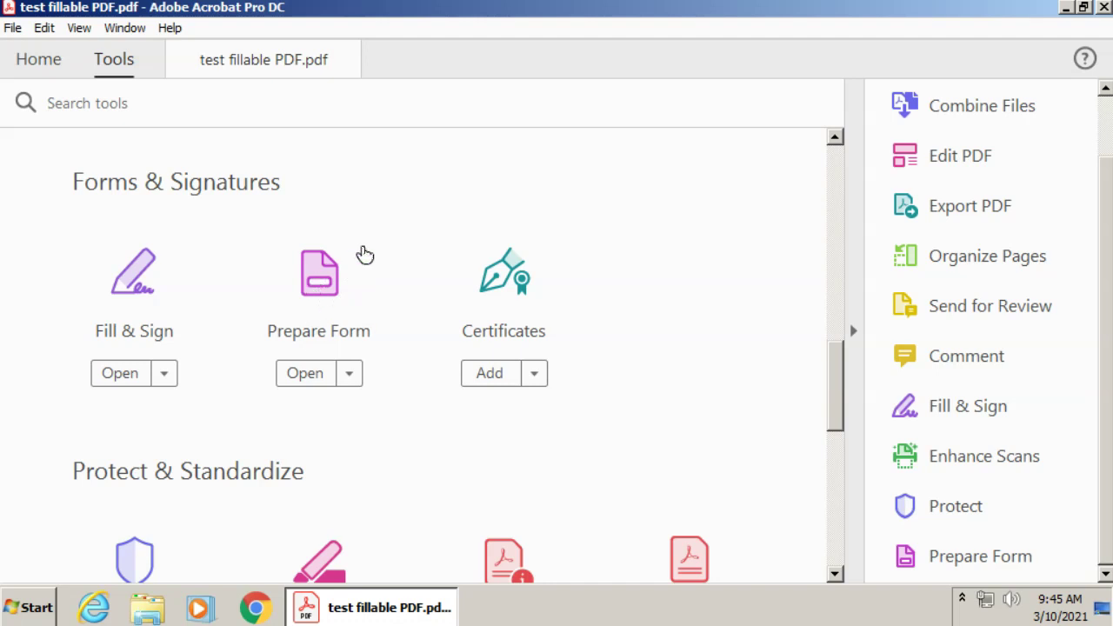
pyautogui.click(307, 374)
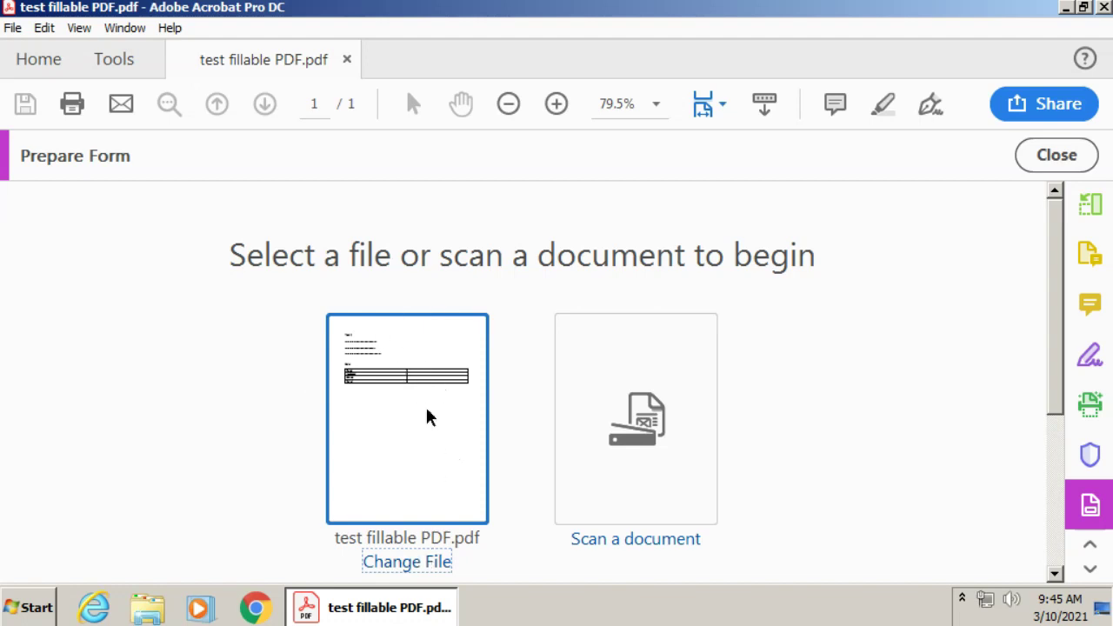
# - Start Prepare Form to auto-detect the form fields and view the page at 50% zoom
pyautogui.scroll(-3, 427, 418)
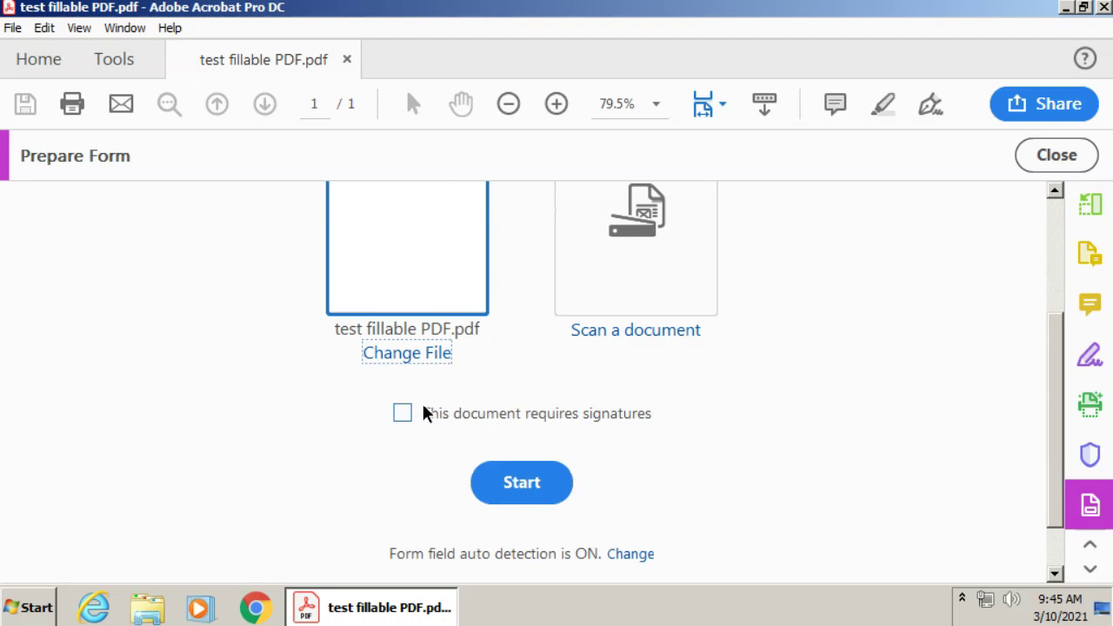
pyautogui.click(552, 489)
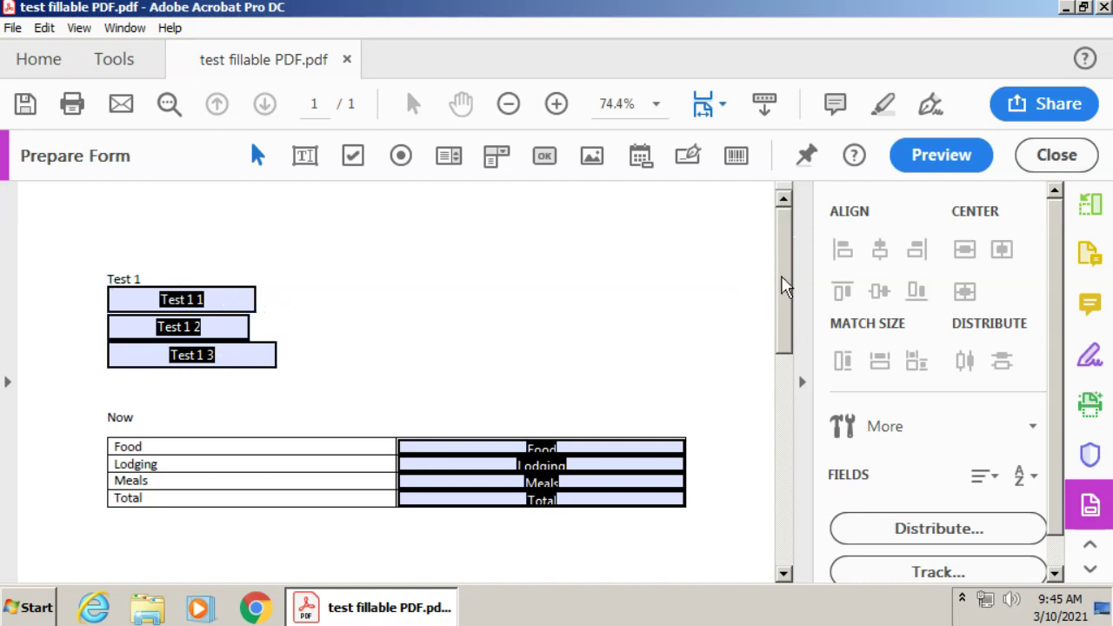
pyautogui.moveTo(786, 286)
pyautogui.mouseDown()
pyautogui.moveTo(795, 390)
pyautogui.moveTo(777, 371)
pyautogui.moveTo(795, 273)
pyautogui.mouseUp()
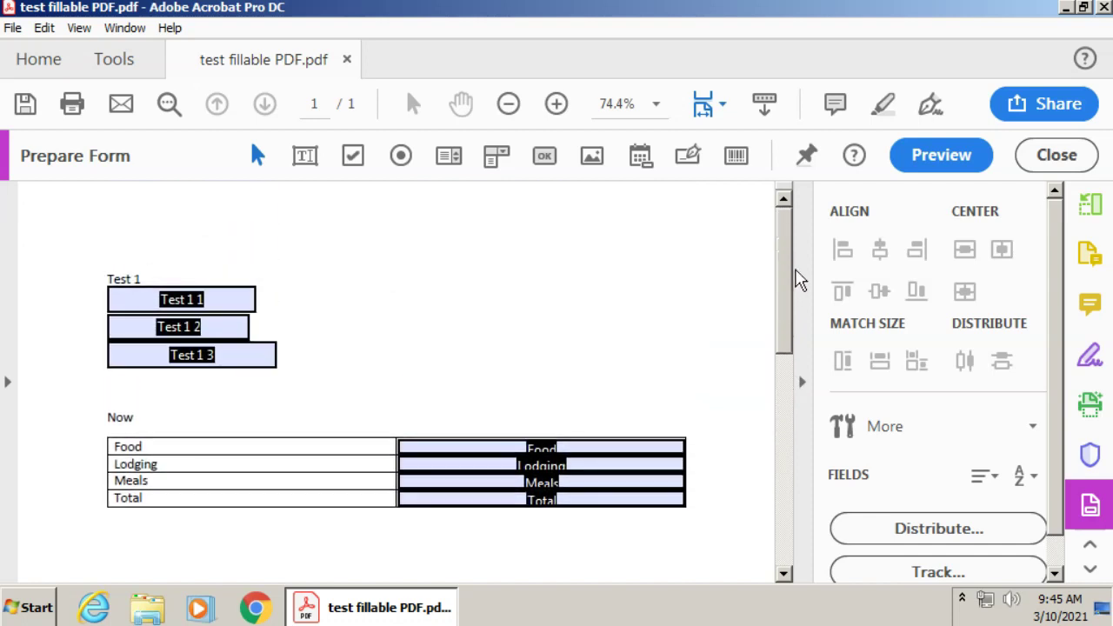
pyautogui.click(656, 105)
pyautogui.click(729, 93)
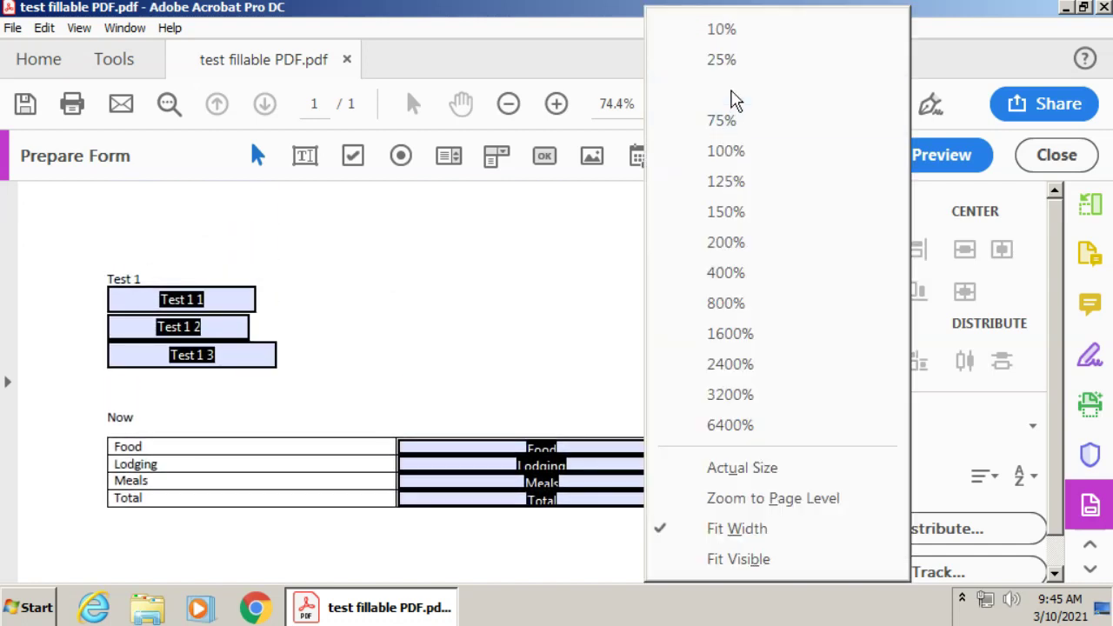
pyautogui.moveTo(784, 311); pyautogui.dragTo(787, 261)
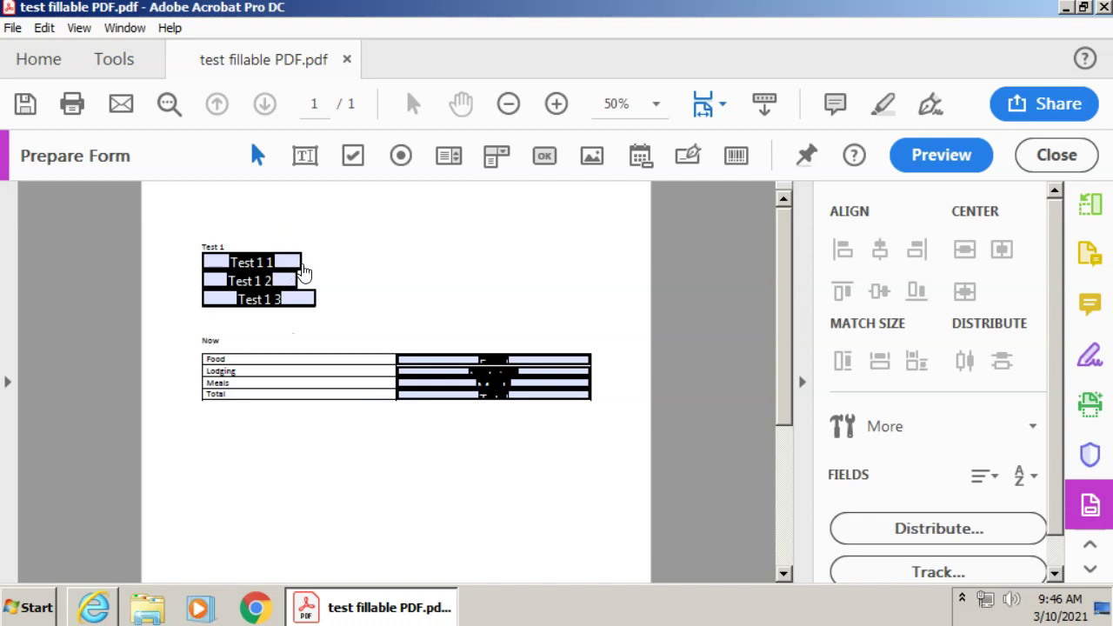
# - Replace the Test 1 1 field with a new dropdown placed just below the Test 1 label
pyautogui.click(287, 260)
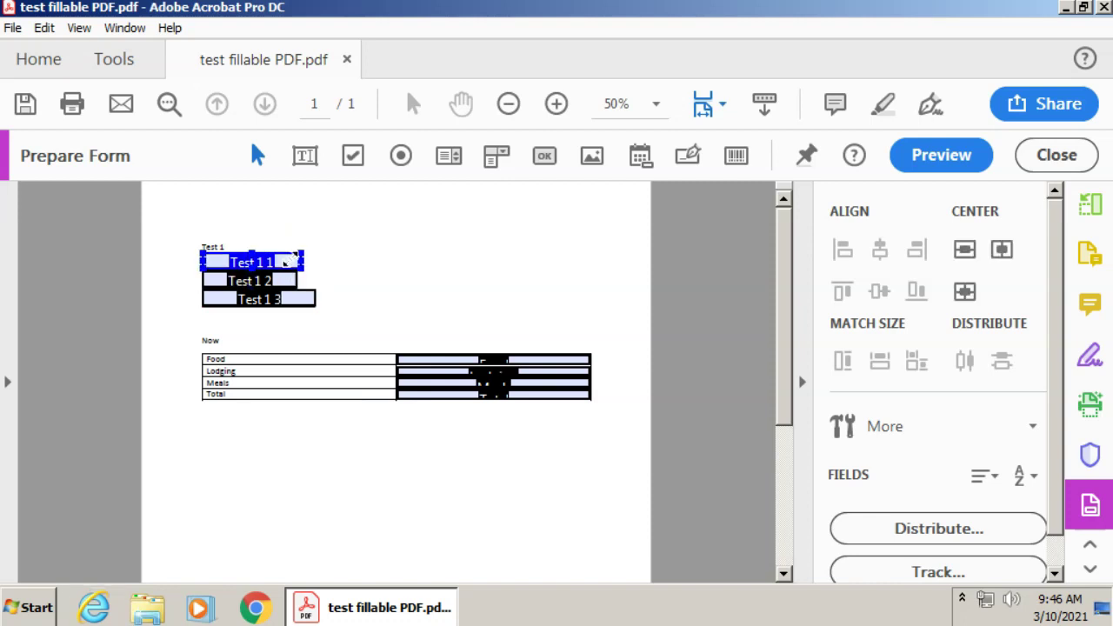
pyautogui.press('Delete')
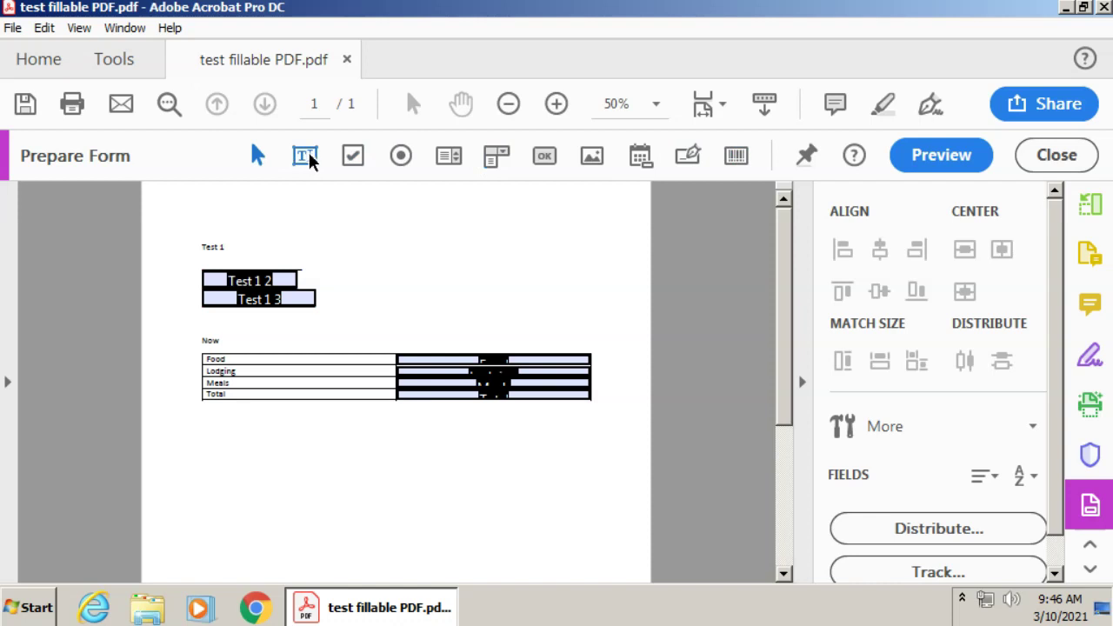
pyautogui.click(358, 156)
pyautogui.click(496, 156)
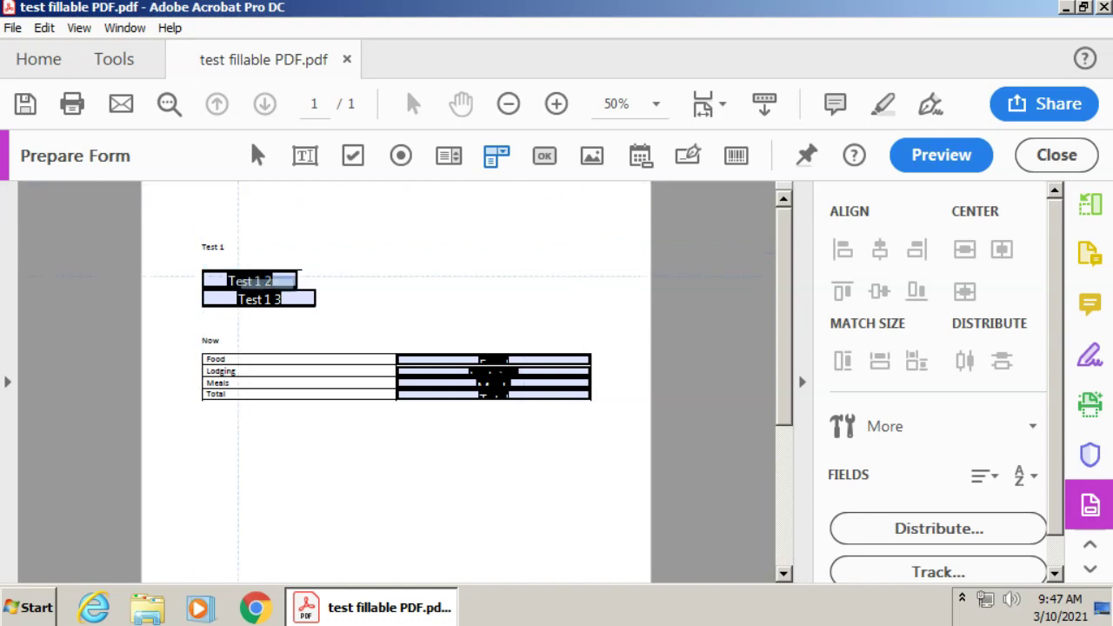
pyautogui.click(469, 210)
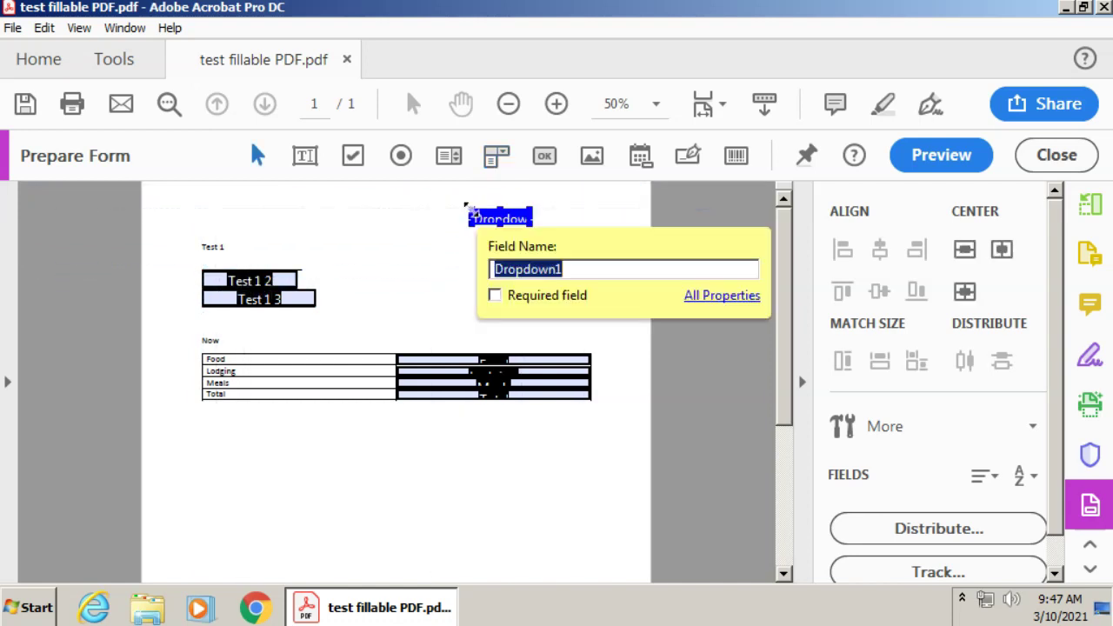
pyautogui.moveTo(512, 218); pyautogui.dragTo(300, 262)
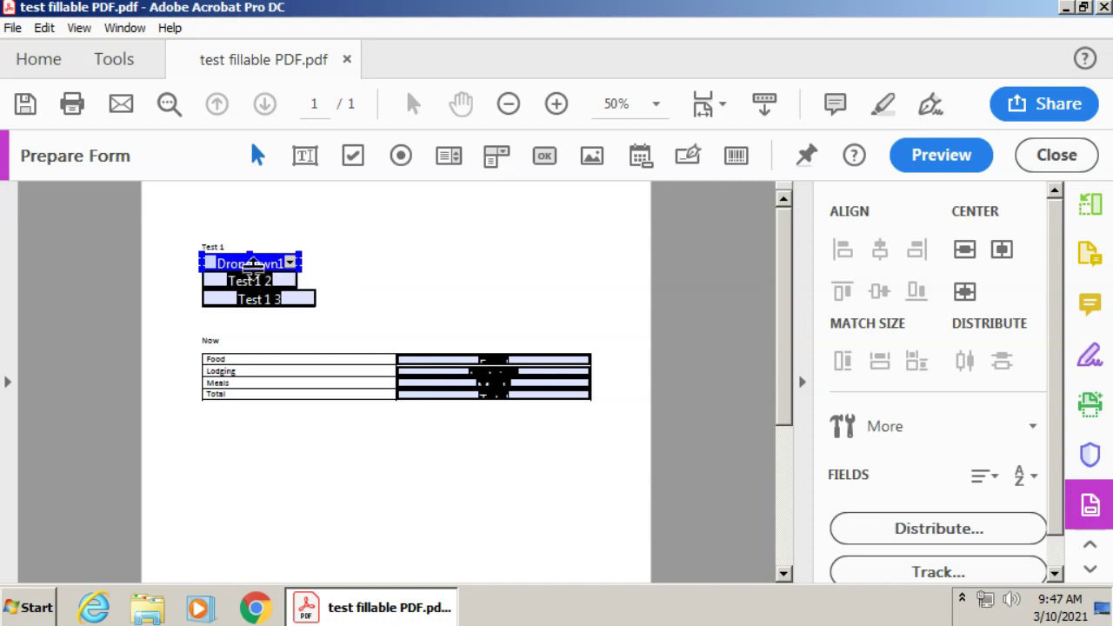
# - Name the dropdown 'Semester', give it tooltip 'Select the current semester', and mark it Required
pyautogui.rightClick(260, 265)
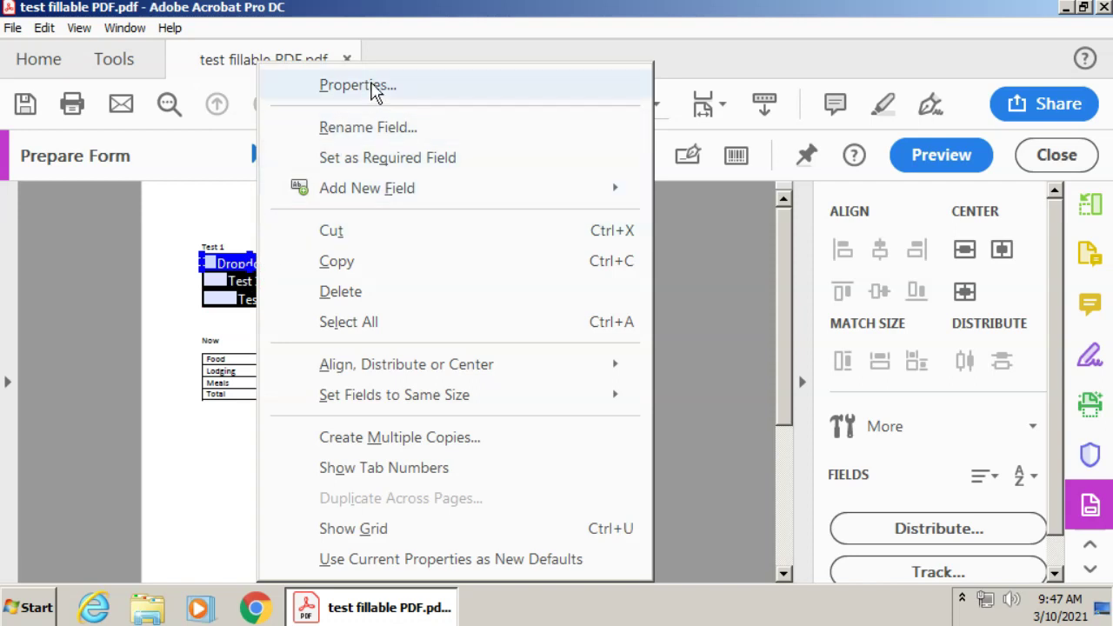
pyautogui.click(374, 87)
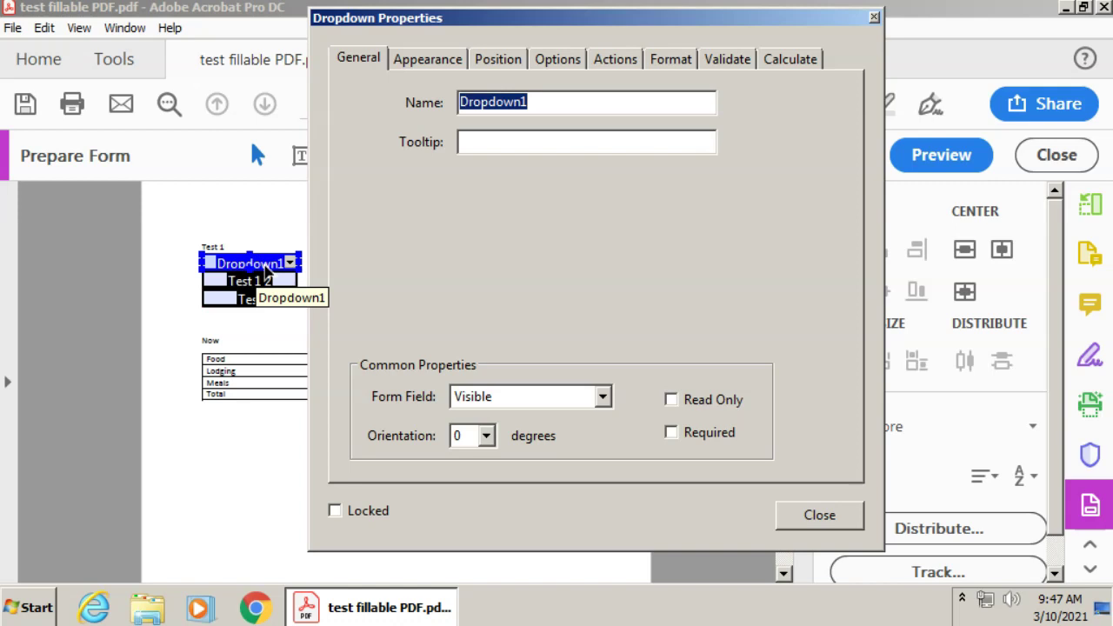
pyautogui.write('Semester')
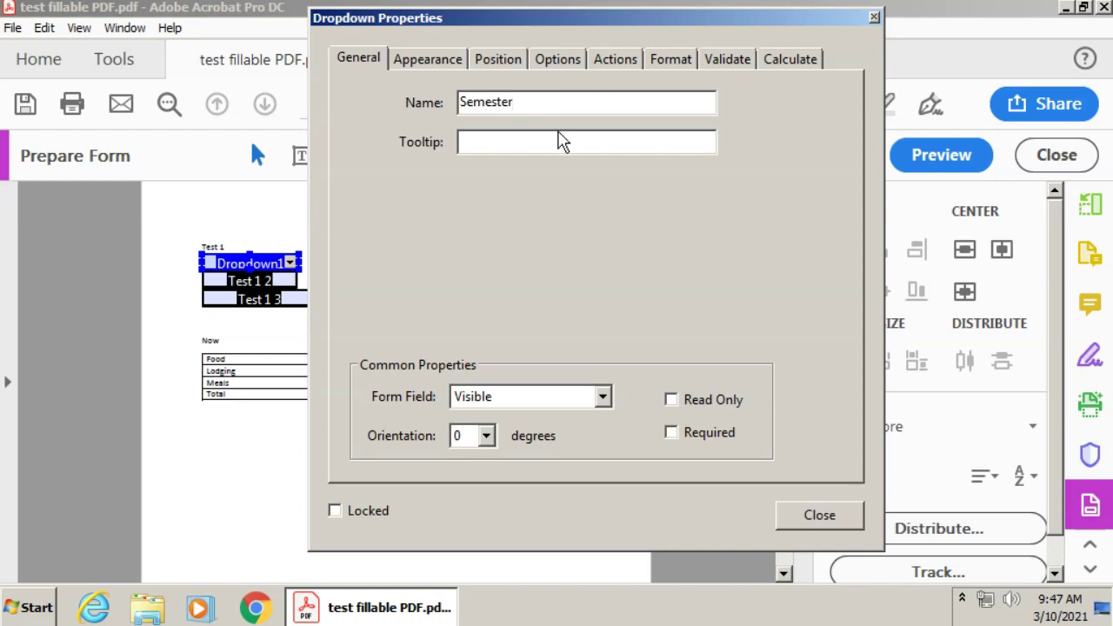
pyautogui.click(555, 144)
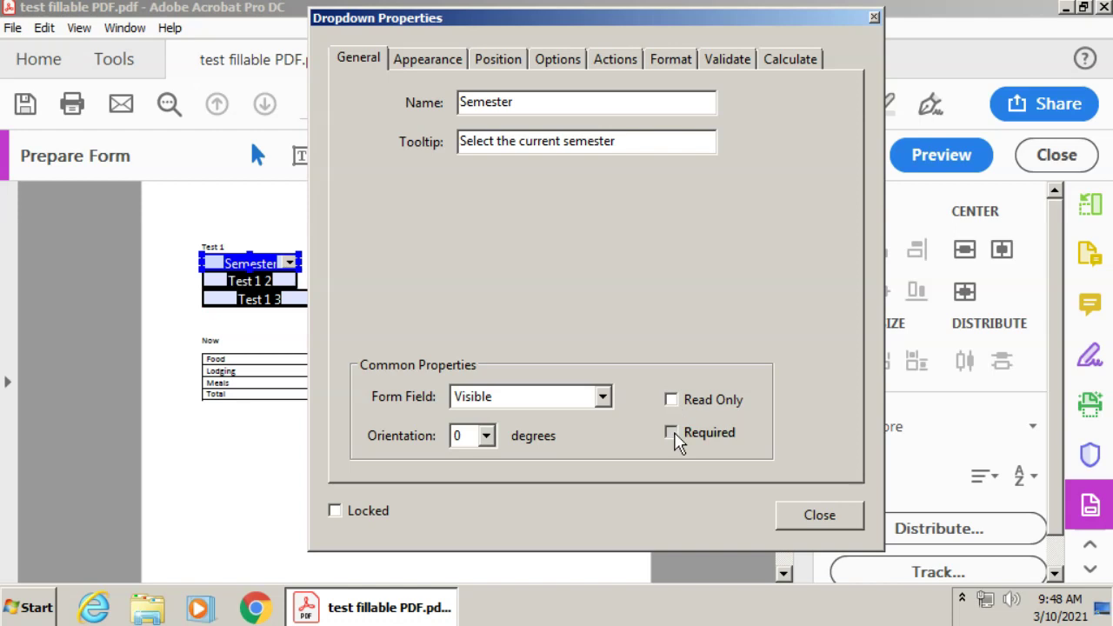
pyautogui.click(672, 433)
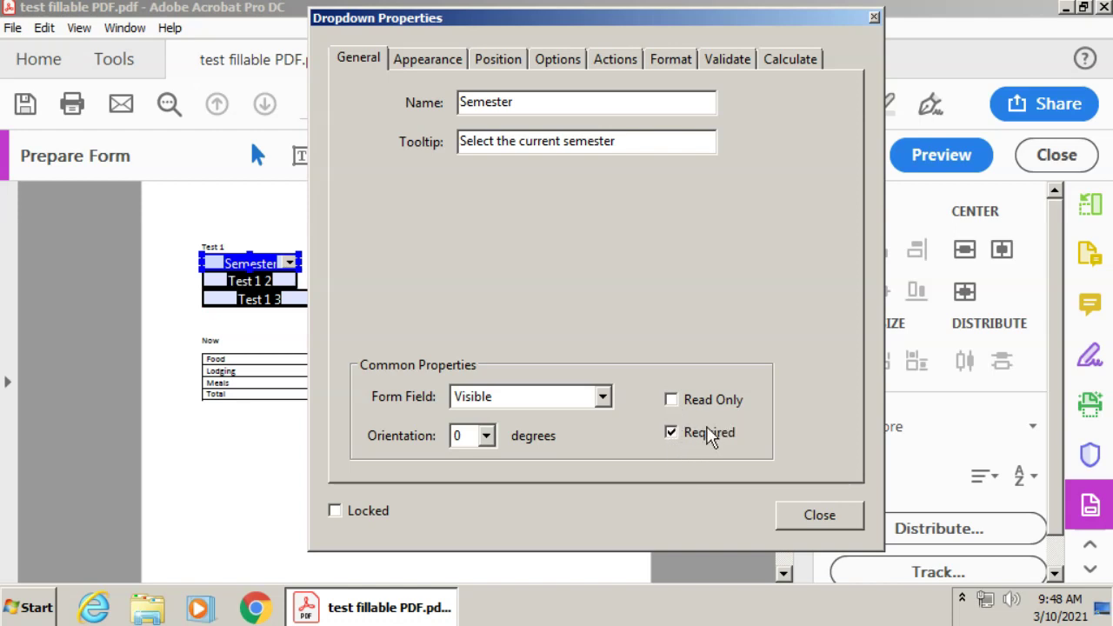
pyautogui.click(426, 61)
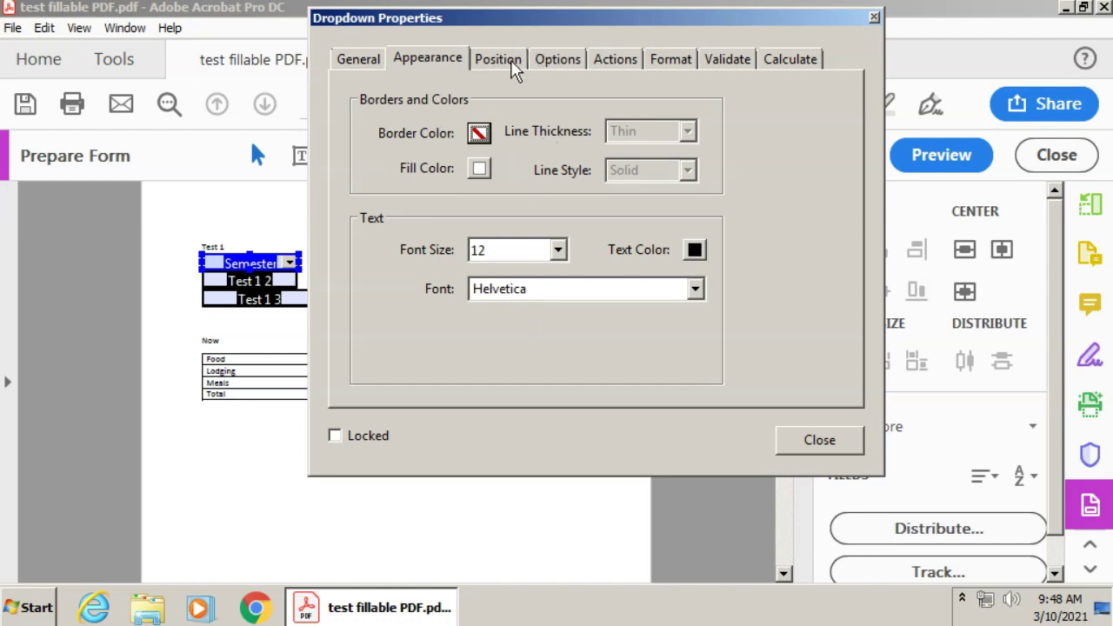
# - On the Options tab, add Fall 2020 as the first dropdown choice
pyautogui.click(513, 69)
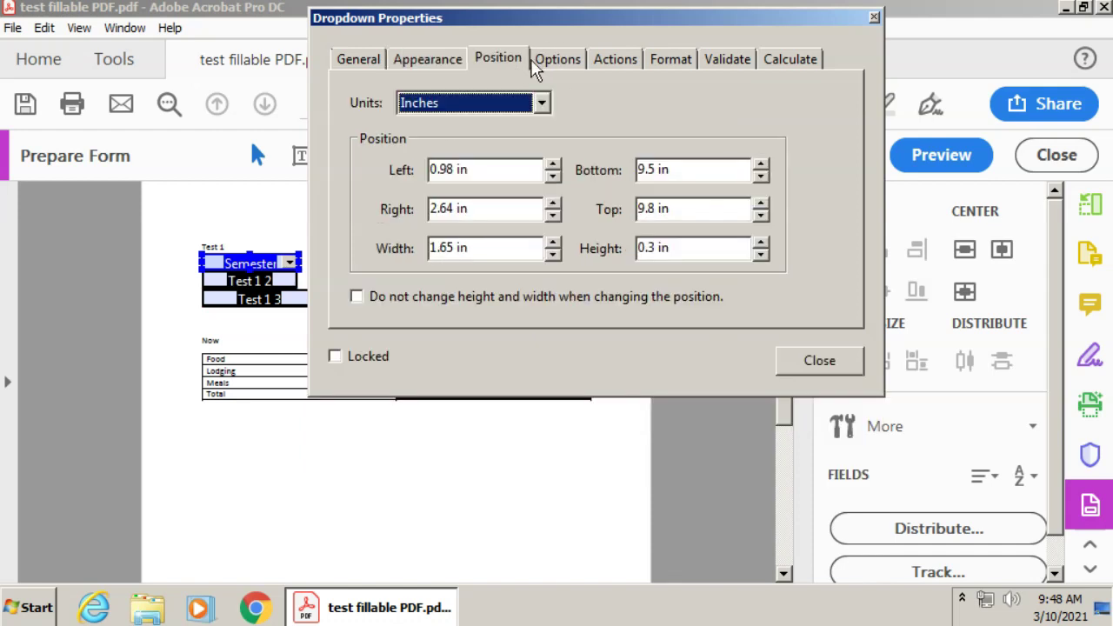
pyautogui.click(572, 68)
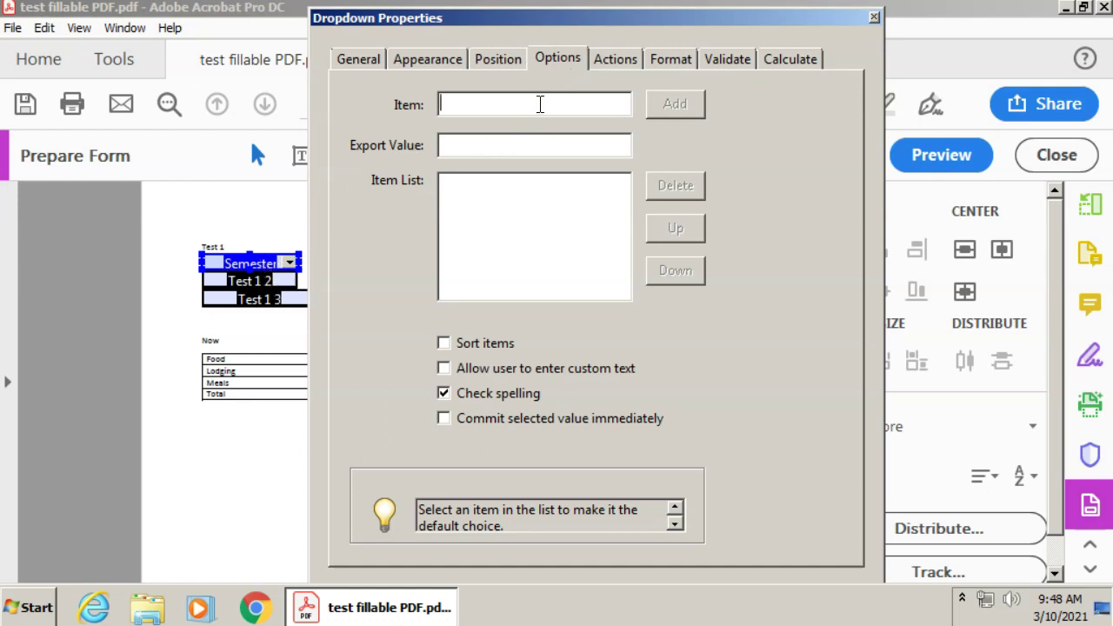
pyautogui.click(540, 104)
pyautogui.write('Fall 2020')
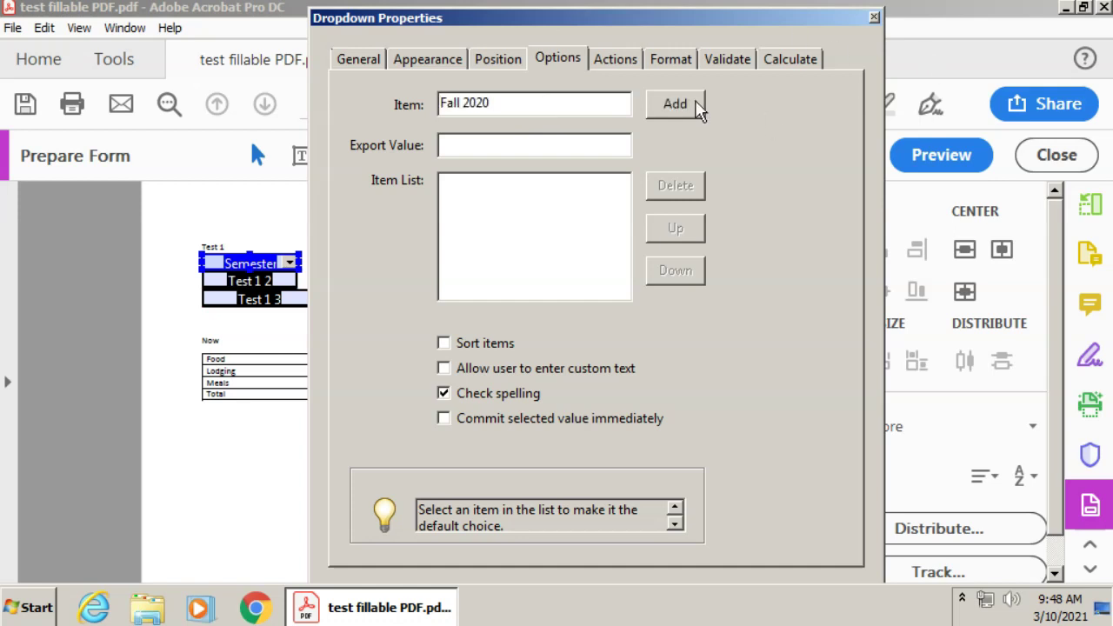
pyautogui.click(685, 104)
# - Add Spring 2021 as the second choice, leaving custom text entry disallowed
pyautogui.click(533, 106)
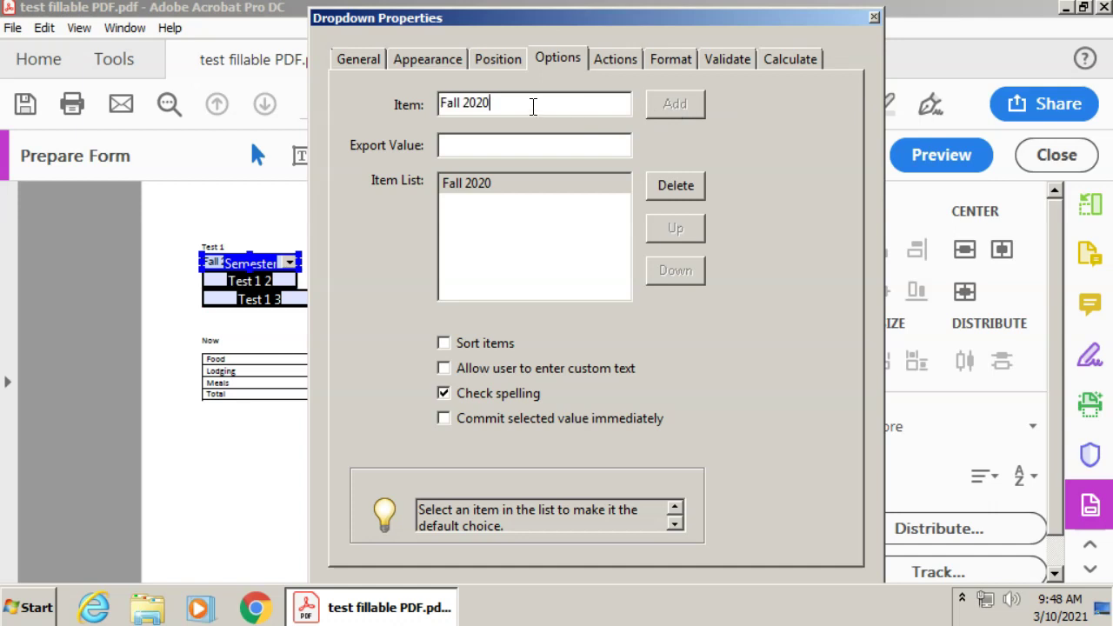
pyautogui.press('BackSpace')
pyautogui.write('1')
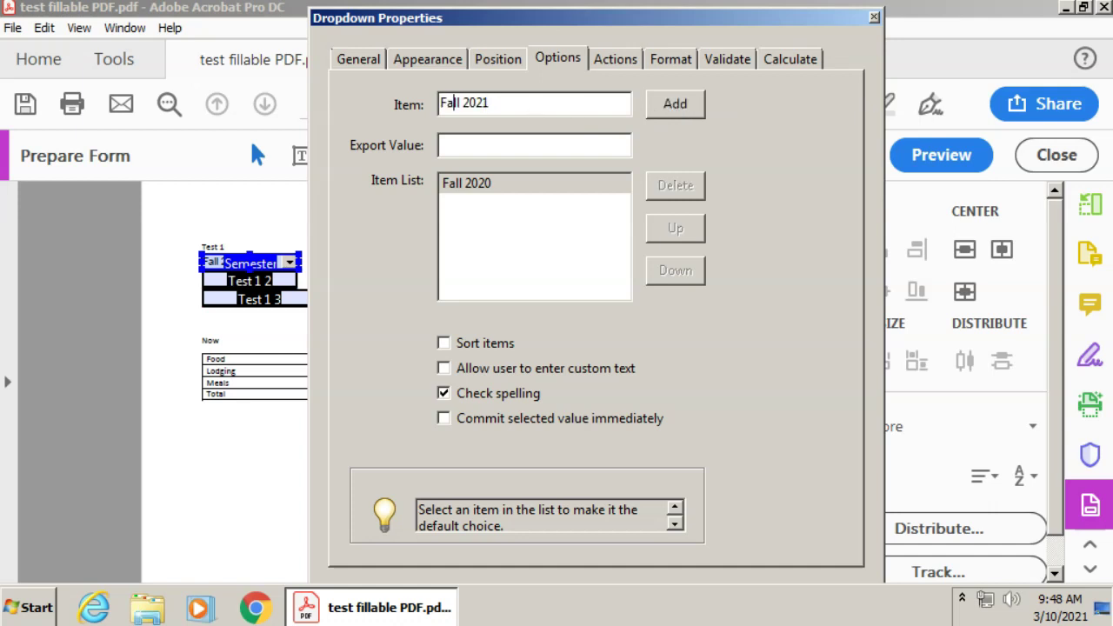
pyautogui.press('BackSpace')
pyautogui.press('BackSpace')
pyautogui.press('BackSpace')
pyautogui.press('BackSpace')
pyautogui.write('Spring')
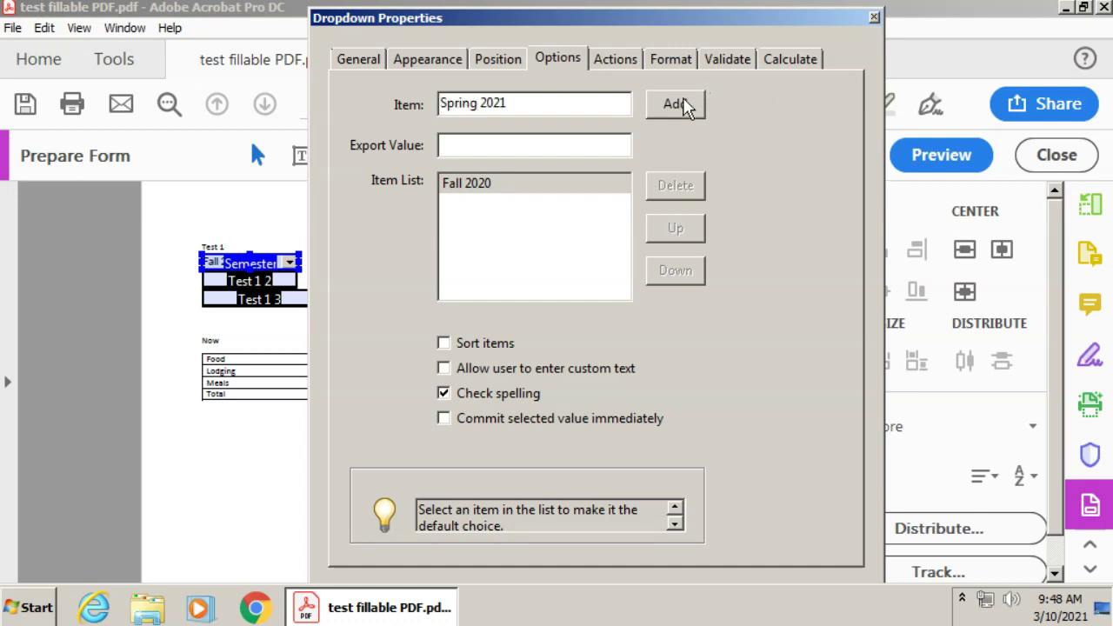
pyautogui.click(683, 106)
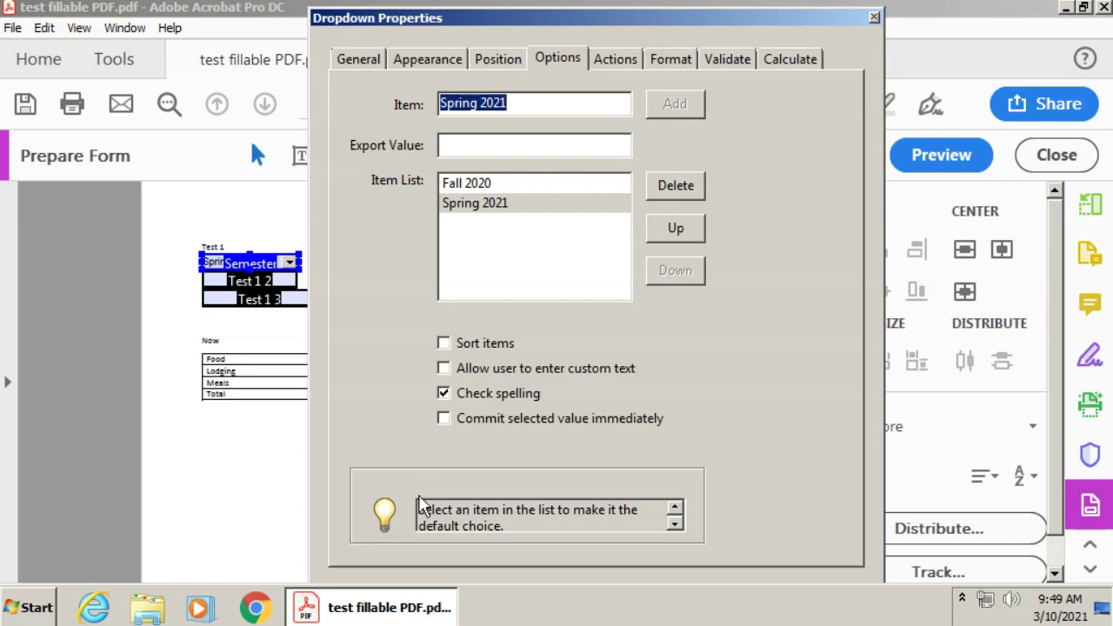
pyautogui.click(444, 369)
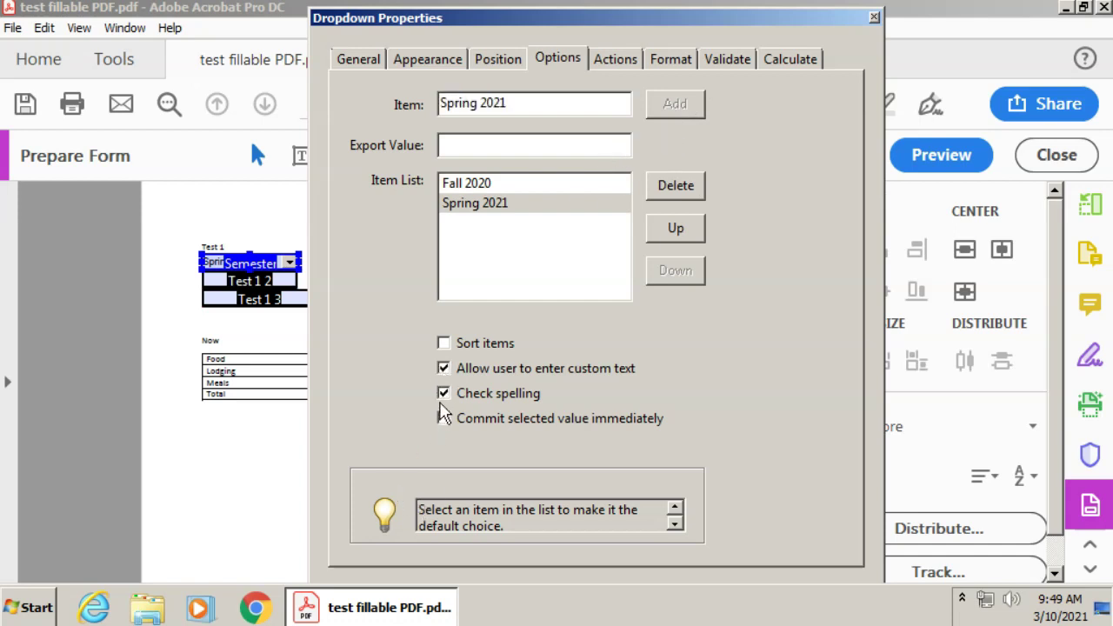
pyautogui.click(444, 368)
pyautogui.moveTo(687, 24); pyautogui.dragTo(679, 16)
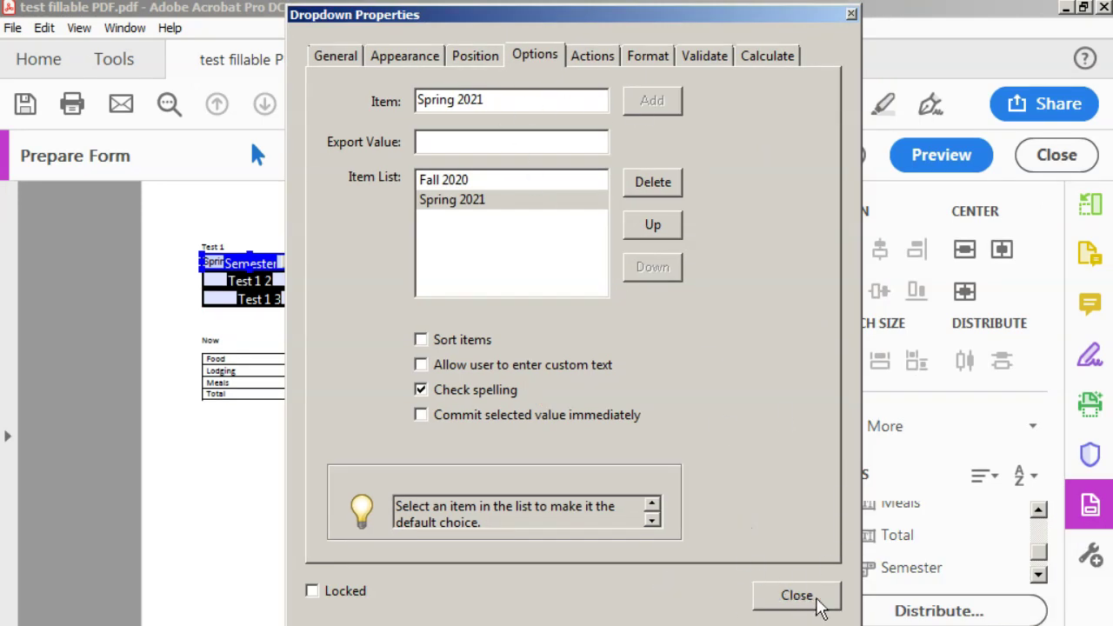
# - Close Dropdown Properties and deselect the fields, leaving the red-outlined Semester field showing Spring 2021
pyautogui.click(816, 602)
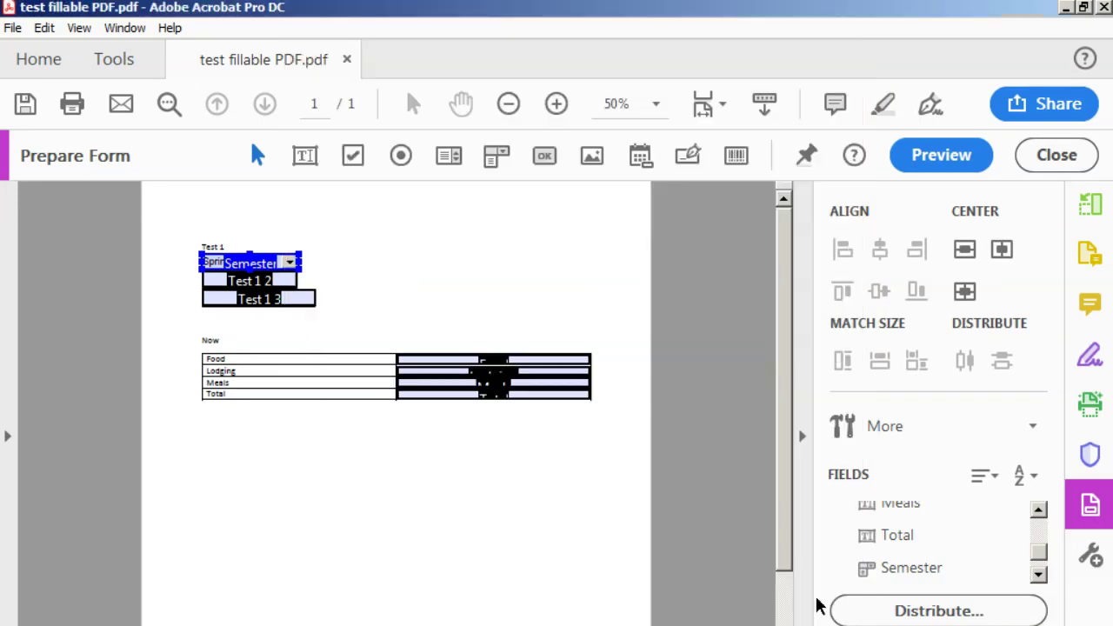
pyautogui.click(243, 265)
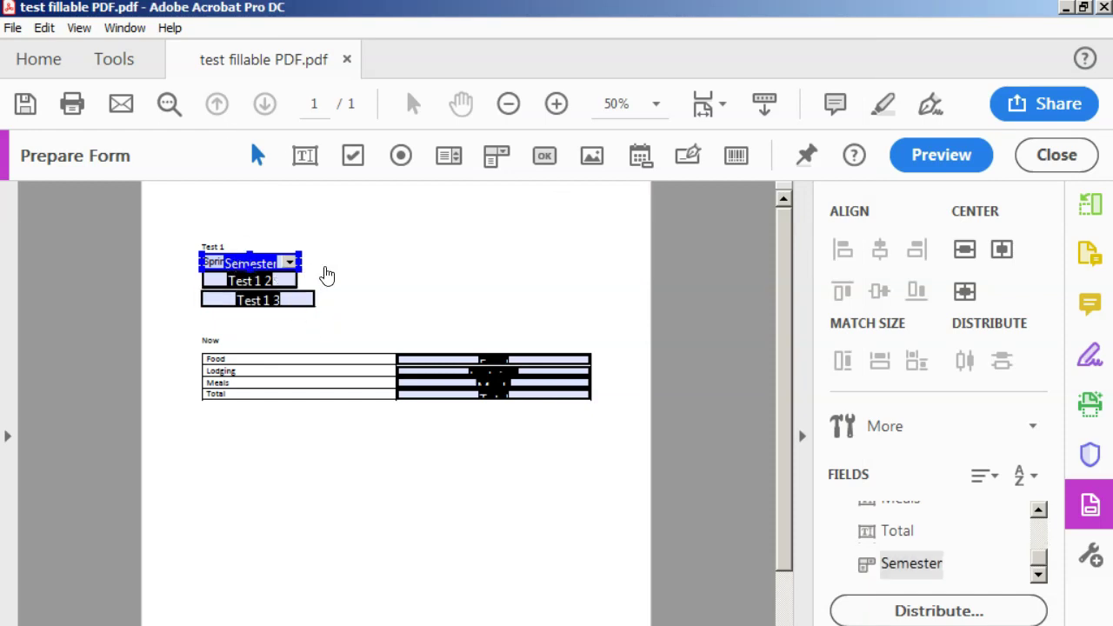
pyautogui.click(427, 278)
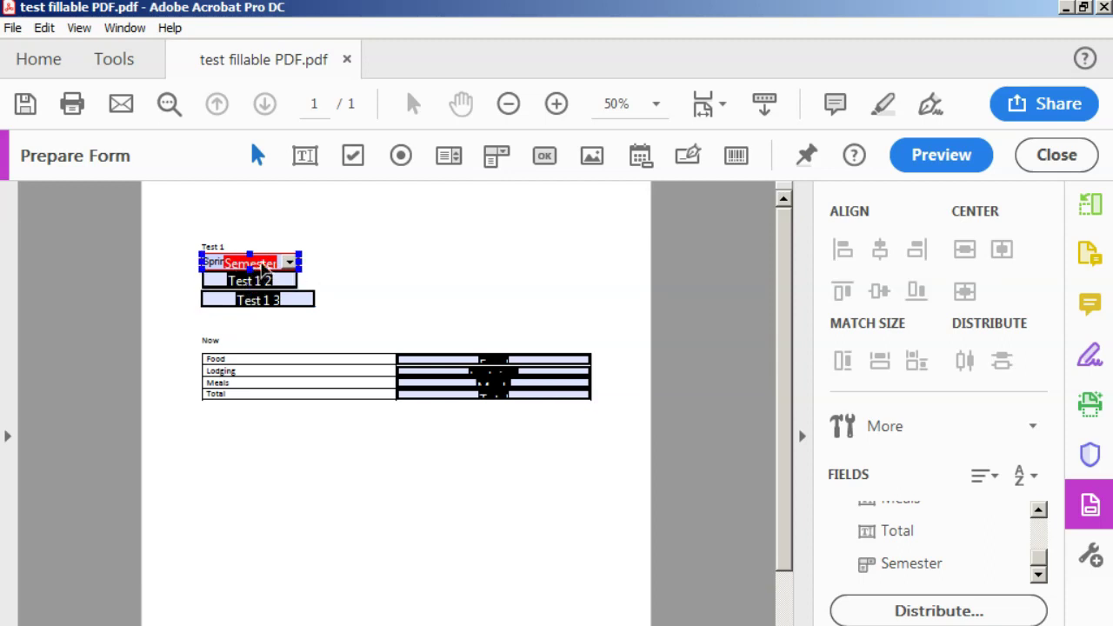
pyautogui.click(259, 275)
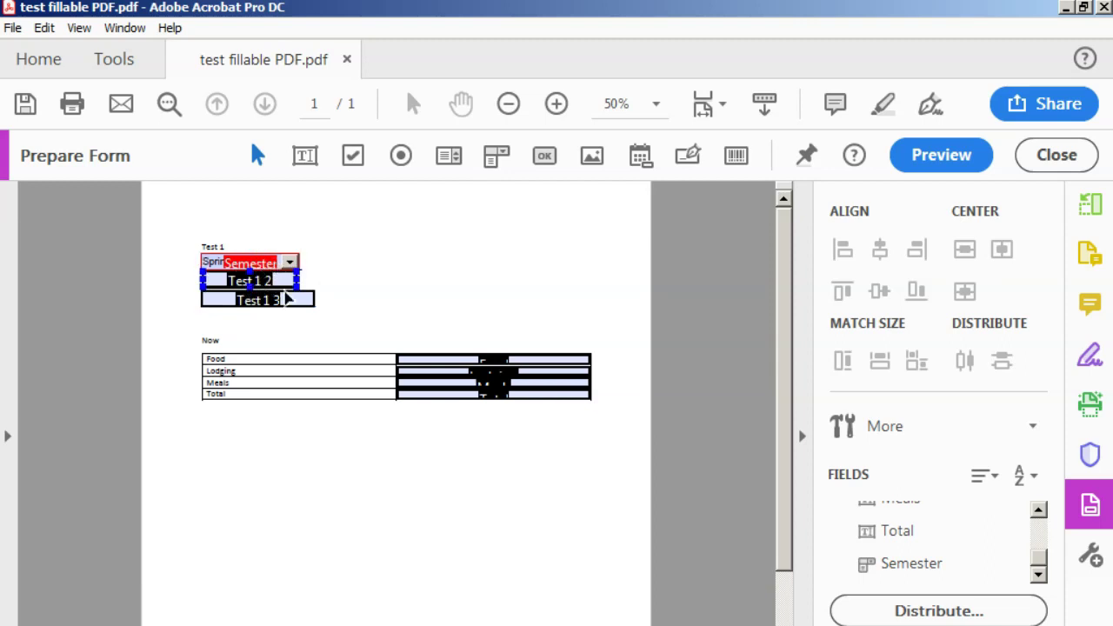
pyautogui.click(326, 302)
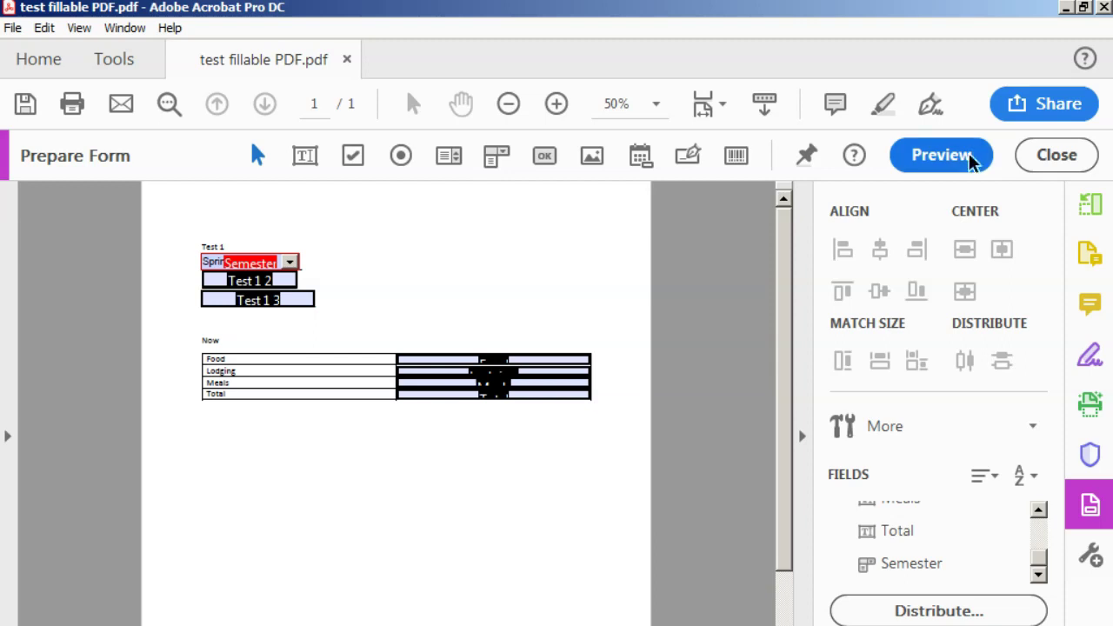
# - Preview the form as a filler and view the page at 100% zoom
pyautogui.click(966, 162)
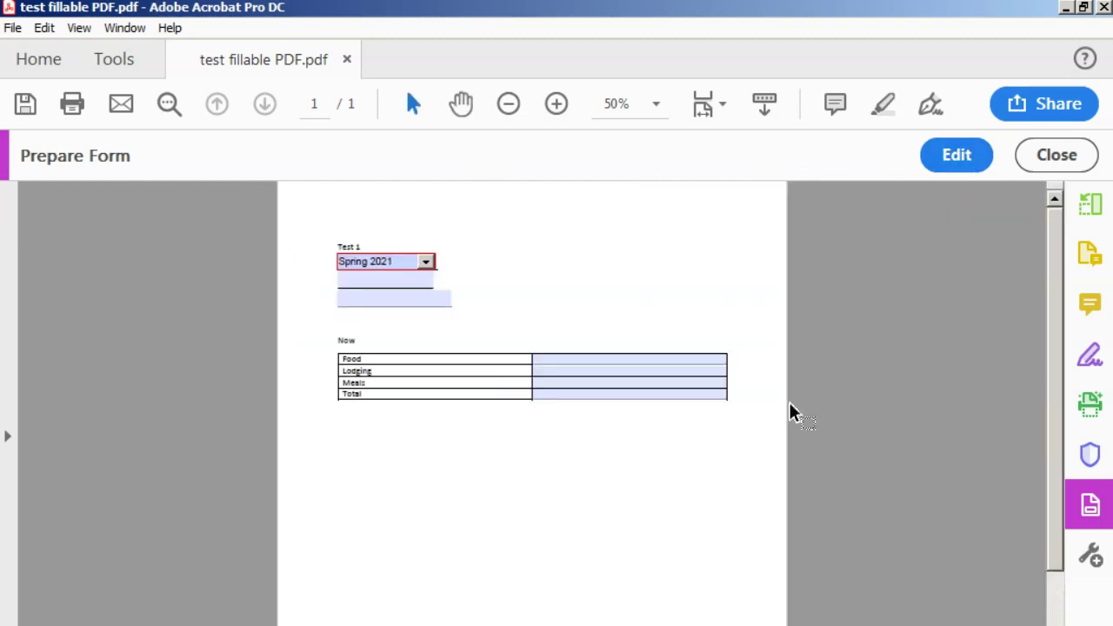
pyautogui.click(604, 358)
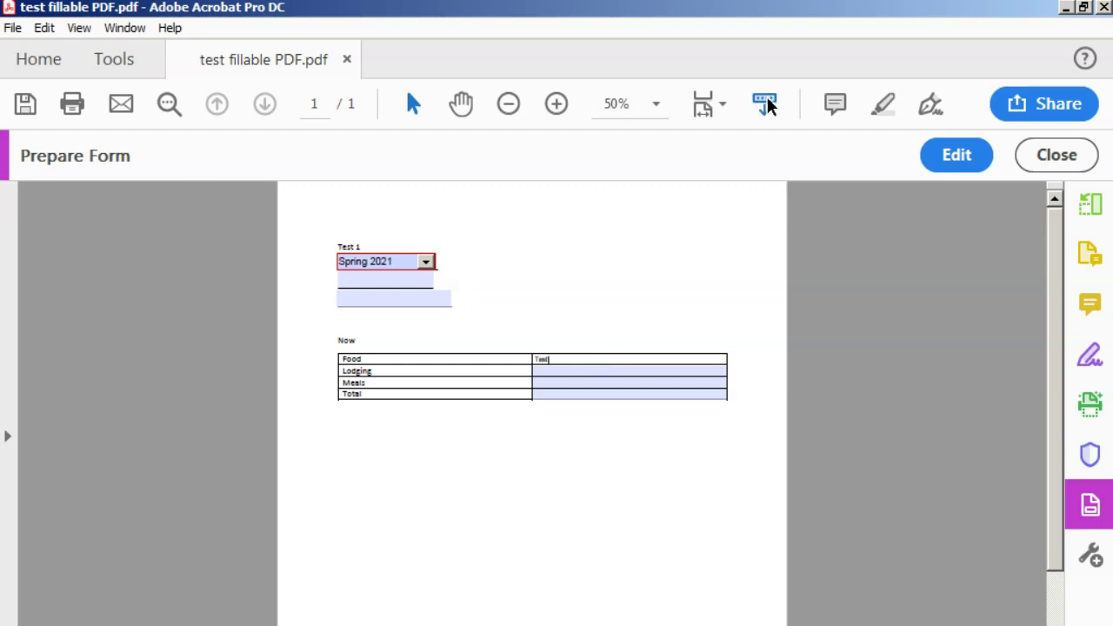
pyautogui.click(656, 106)
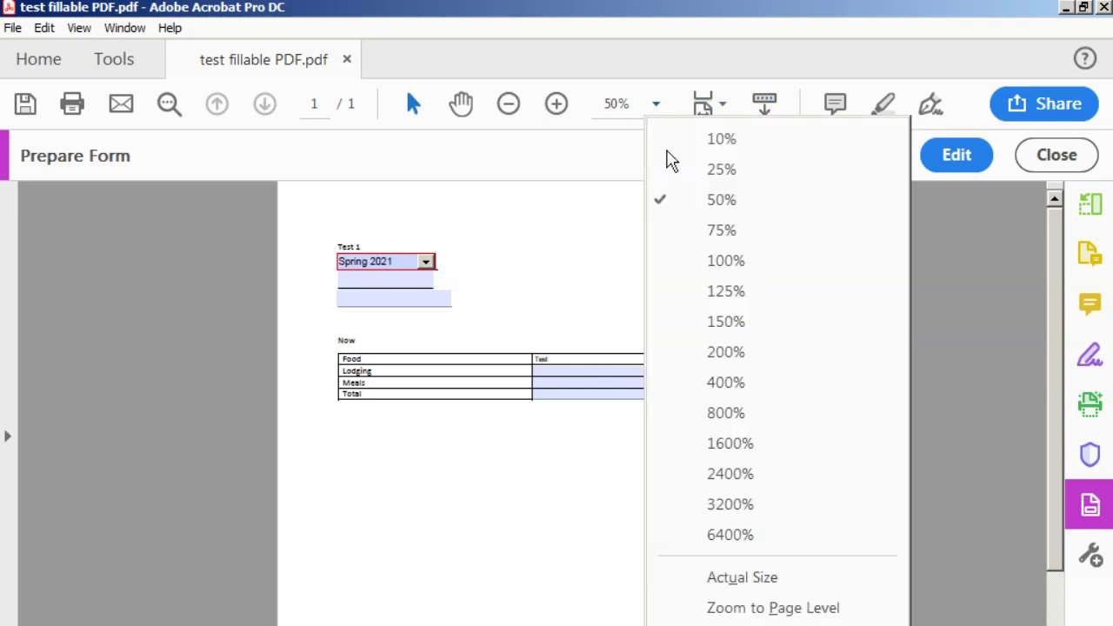
pyautogui.click(722, 262)
pyautogui.scroll(-3, 704, 348)
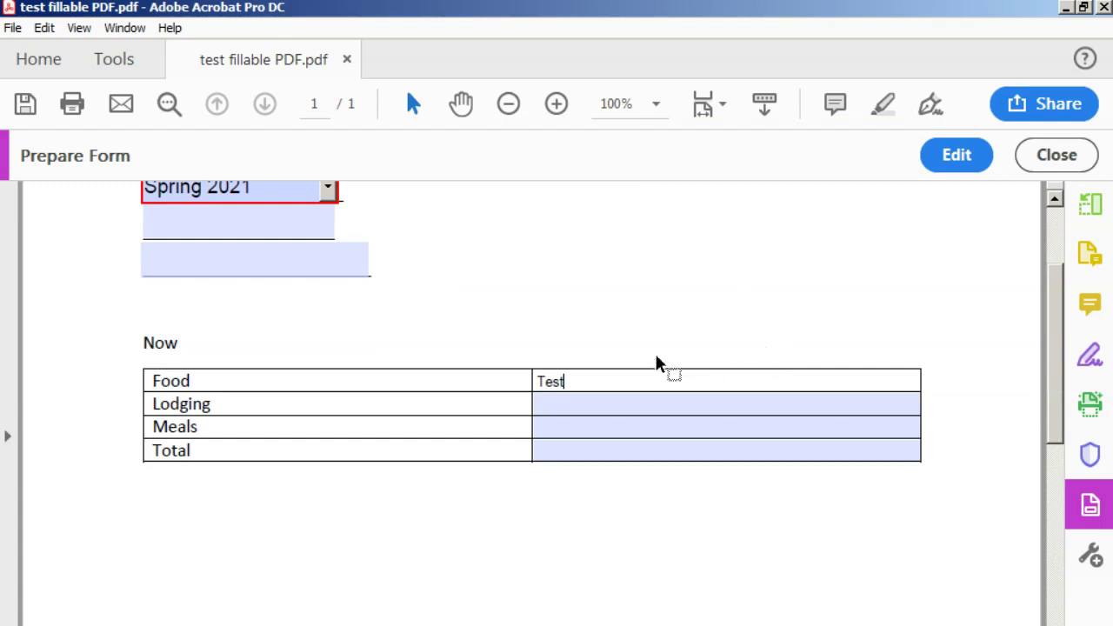
# - Fill Lodging with 'By writing in it!' and pick Fall 2020 as the semester
pyautogui.click(592, 406)
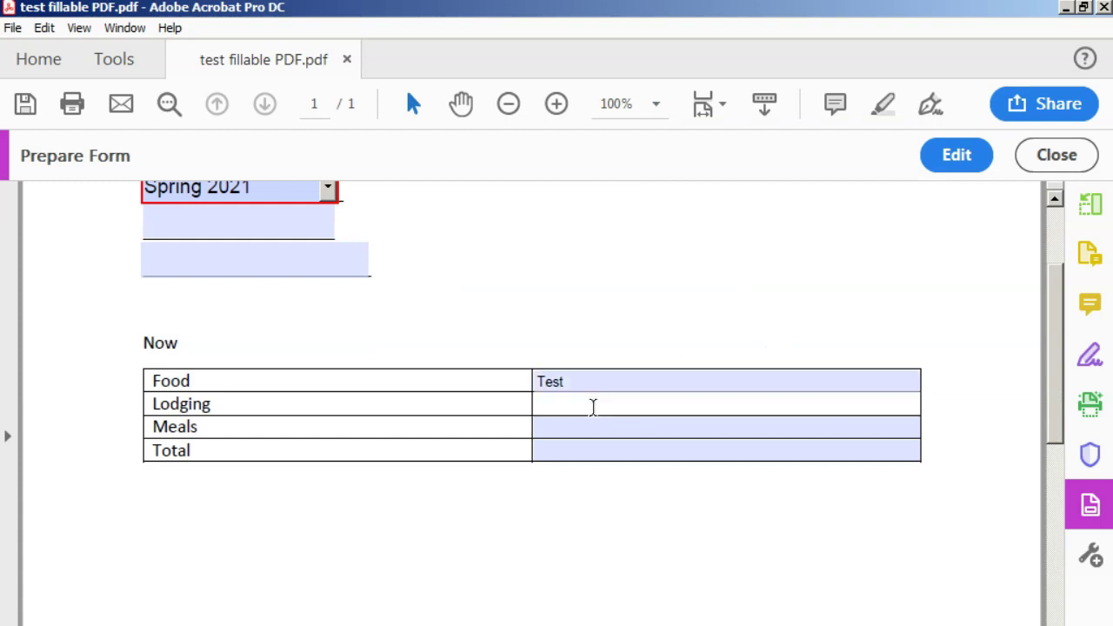
pyautogui.write('By writing in it!')
pyautogui.click(600, 443)
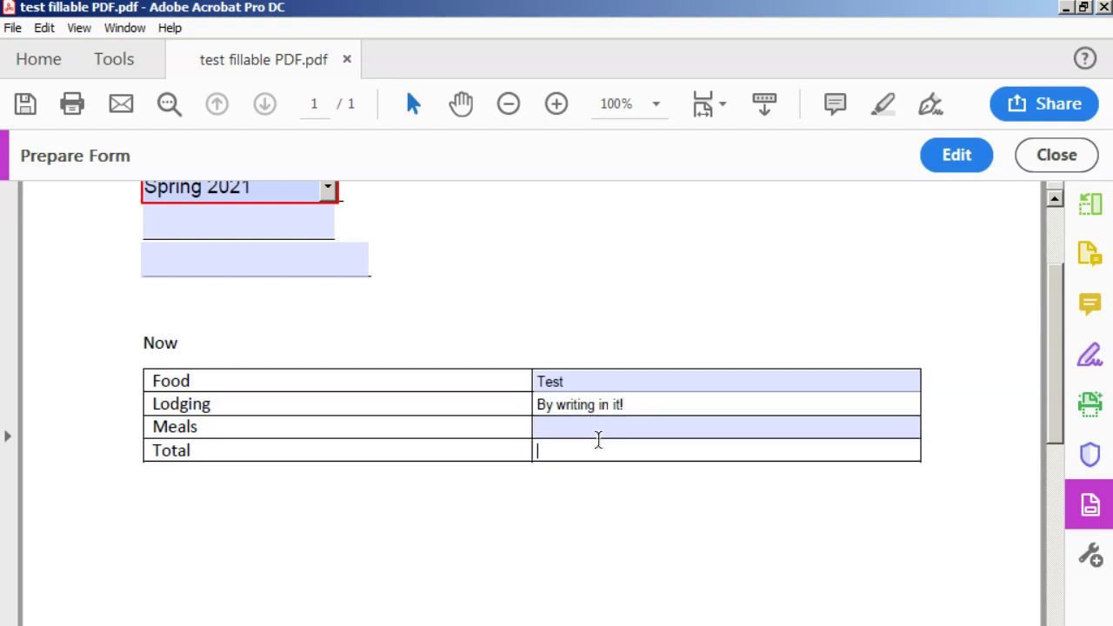
pyautogui.scroll(4, 592, 408)
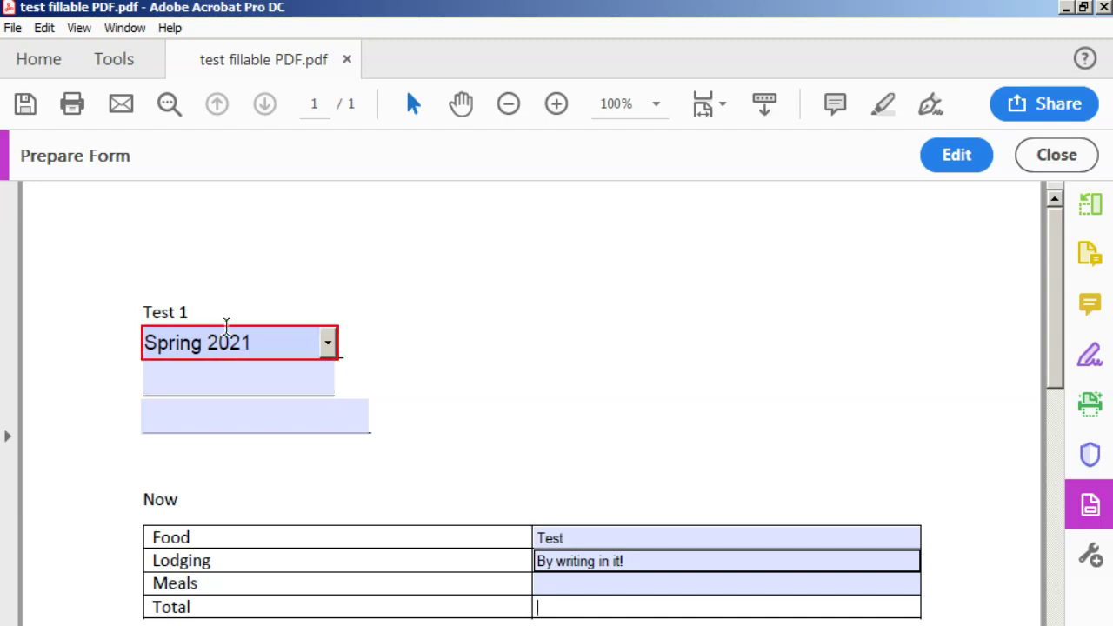
pyautogui.click(328, 343)
pyautogui.click(293, 376)
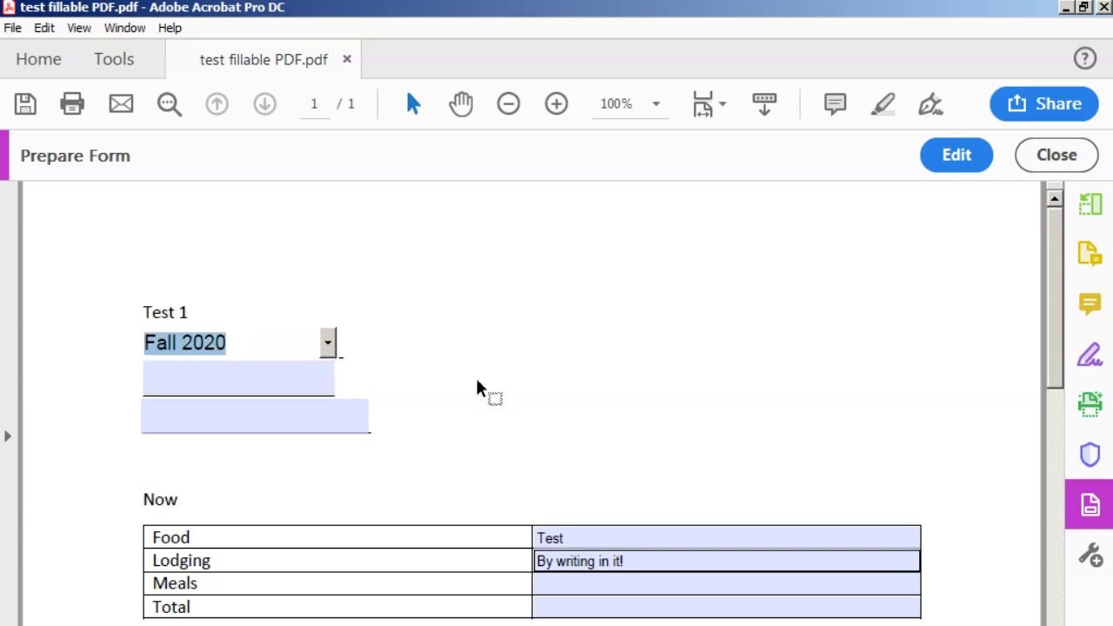
# - Leave form editing and clear the Test entry from the Food field
pyautogui.click(1057, 156)
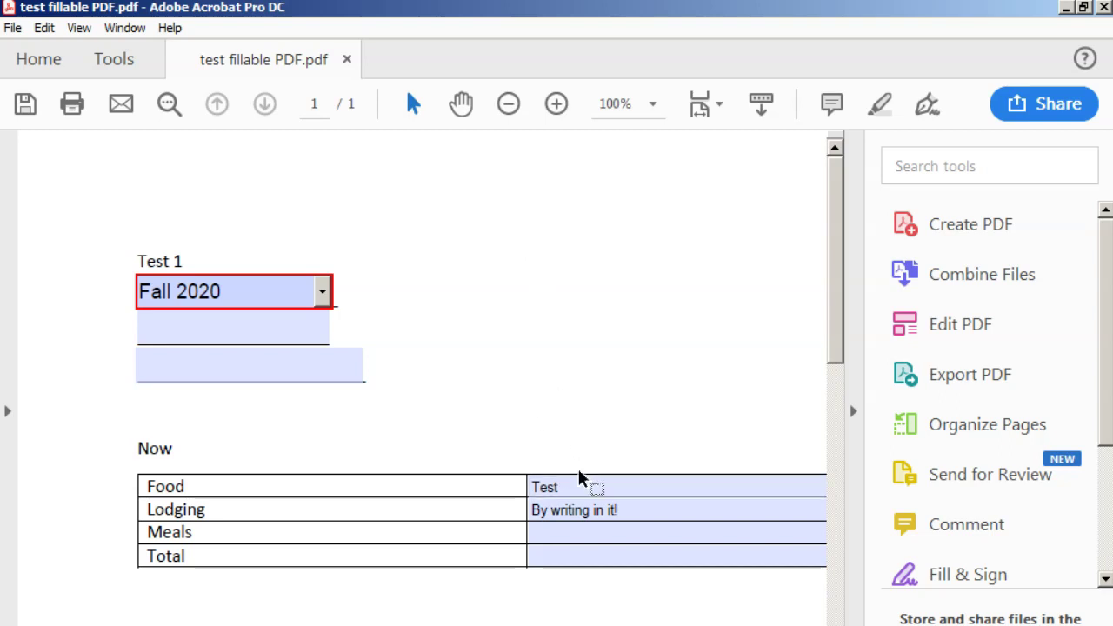
pyautogui.moveTo(561, 487); pyautogui.dragTo(727, 475)
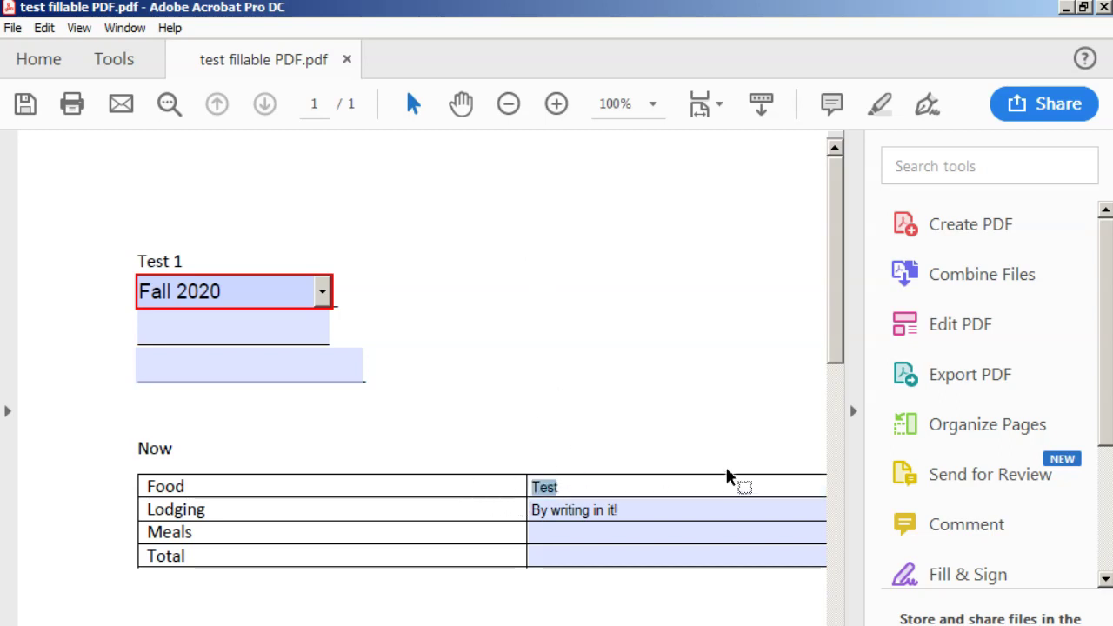
pyautogui.moveTo(755, 398); pyautogui.dragTo(639, 507)
pyautogui.click(638, 508)
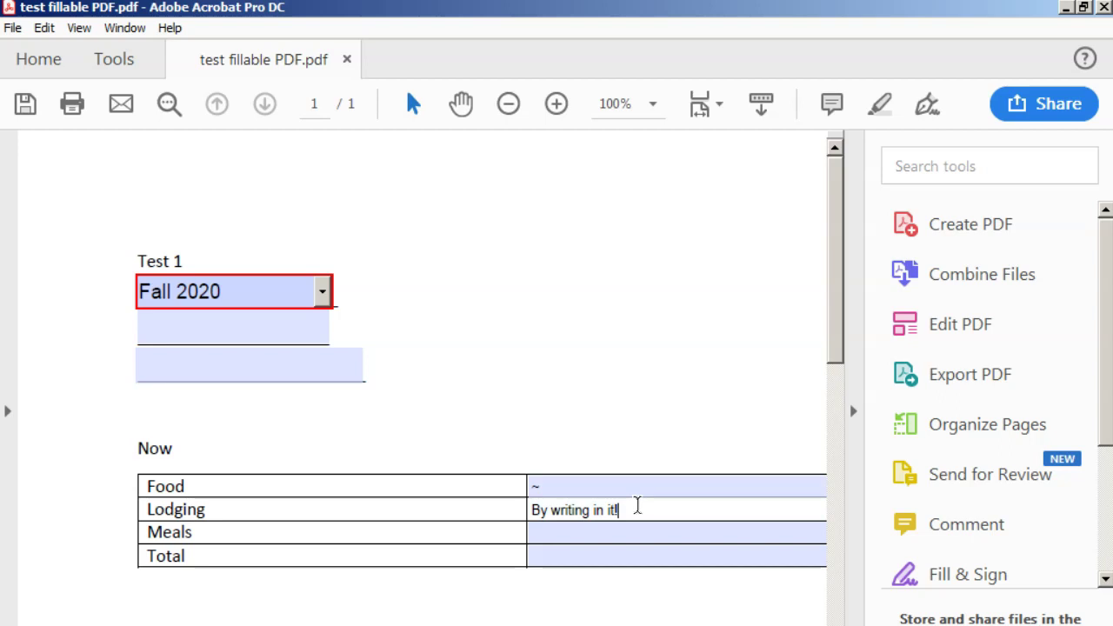
pyautogui.click(577, 487)
pyautogui.moveTo(577, 487); pyautogui.dragTo(532, 487)
# - Delete 'By writing in it!' from Lodging, keeping Fall 2020 as the semester
pyautogui.moveTo(535, 488); pyautogui.dragTo(503, 511)
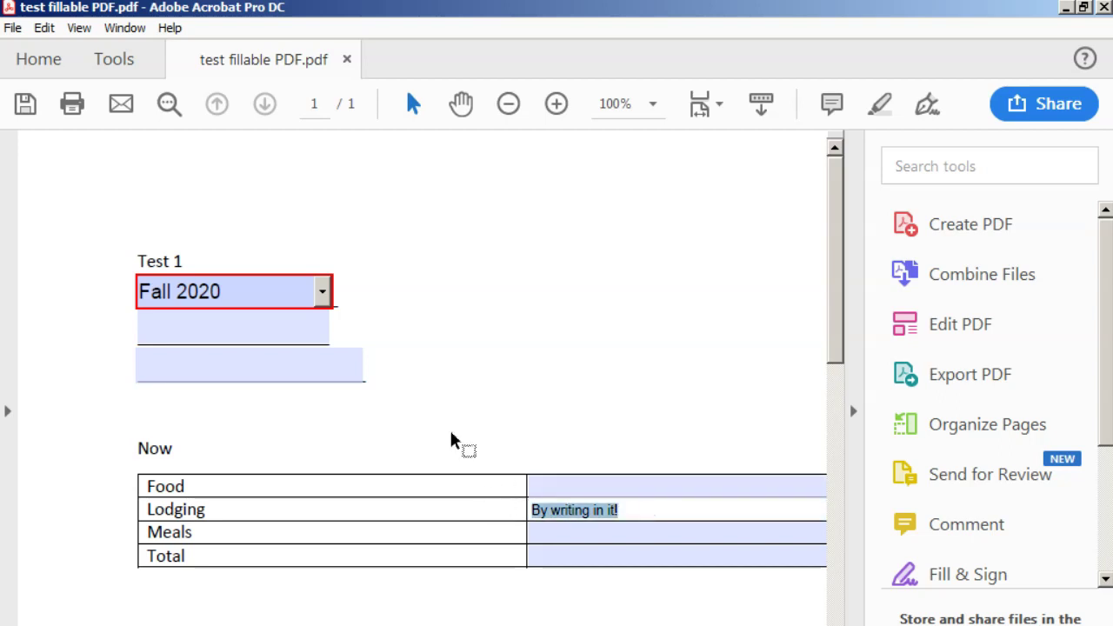
pyautogui.press('Delete')
pyautogui.click(287, 293)
pyautogui.click(323, 292)
pyautogui.click(323, 292)
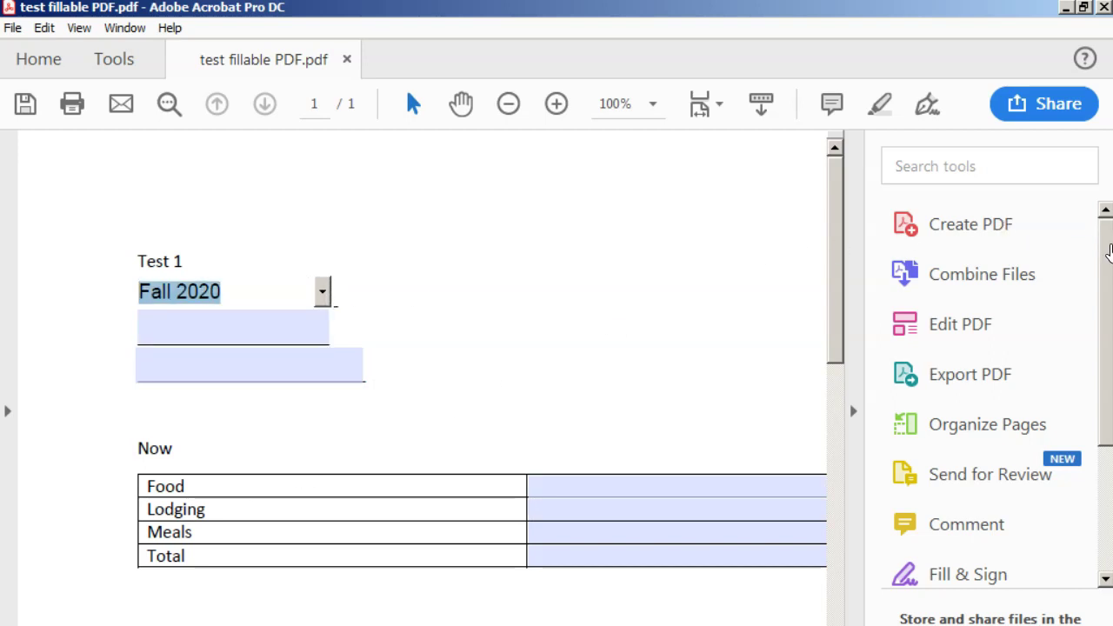
pyautogui.moveTo(1110, 258); pyautogui.dragTo(1108, 385)
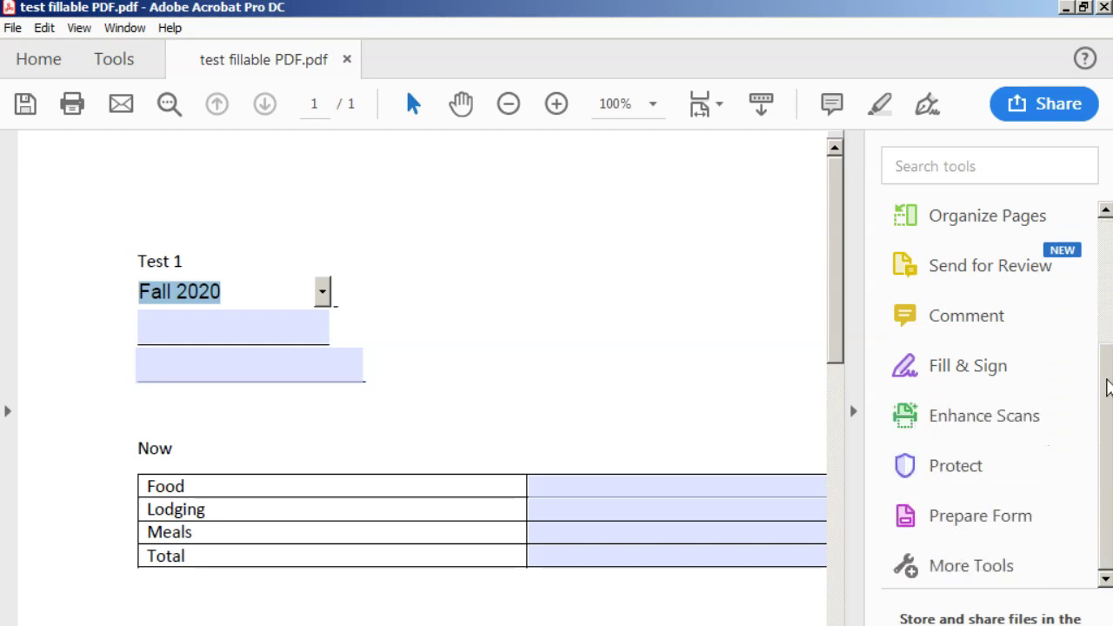
pyautogui.click(990, 517)
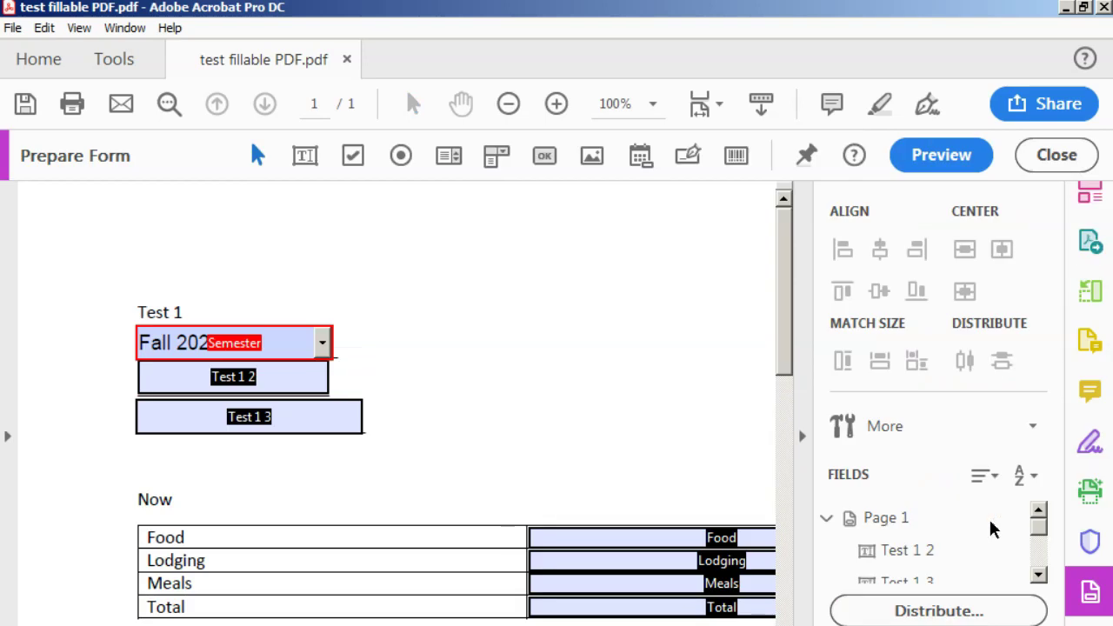
pyautogui.scroll(-3, 609, 301)
pyautogui.scroll(3, 601, 291)
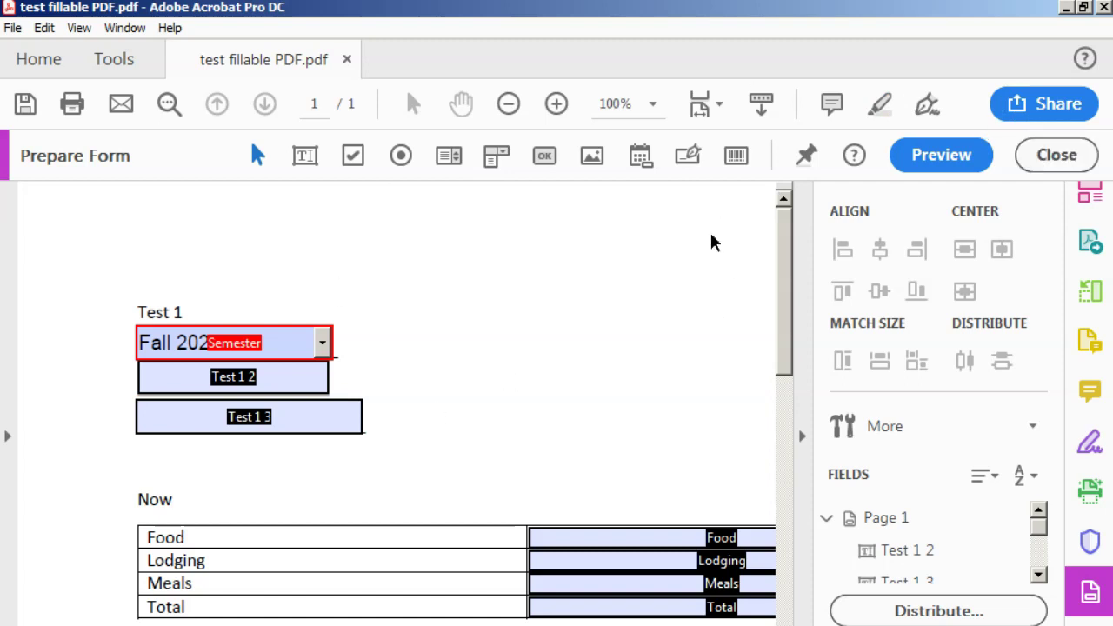
pyautogui.click(1057, 156)
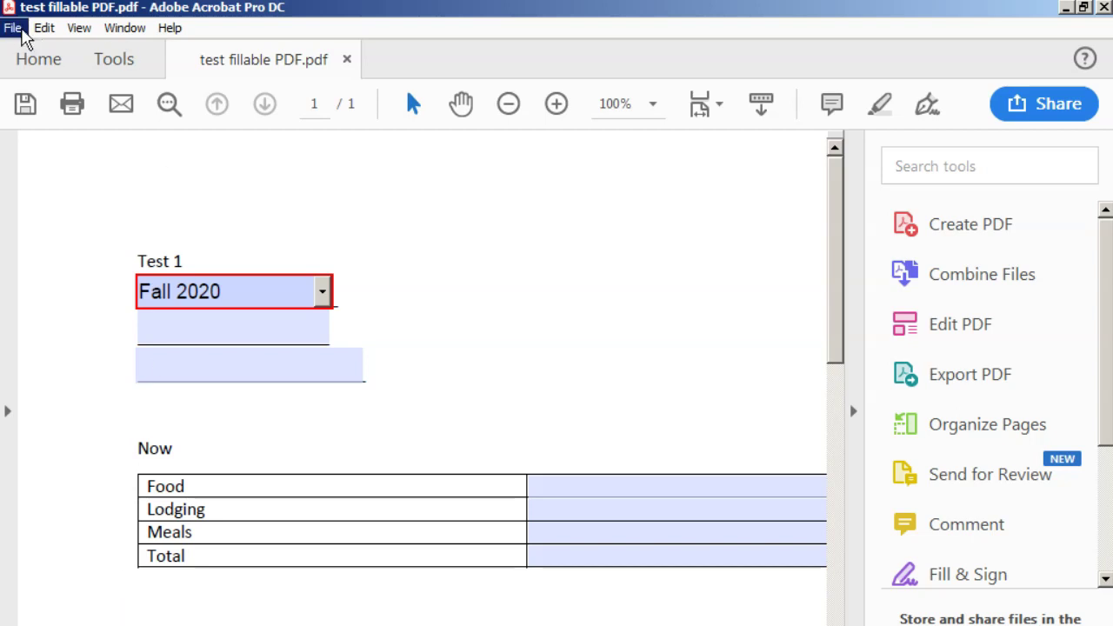
# - Enable Reader Extended 'More Tools' rights for form fill-in and save, then Save Now
pyautogui.click(21, 33)
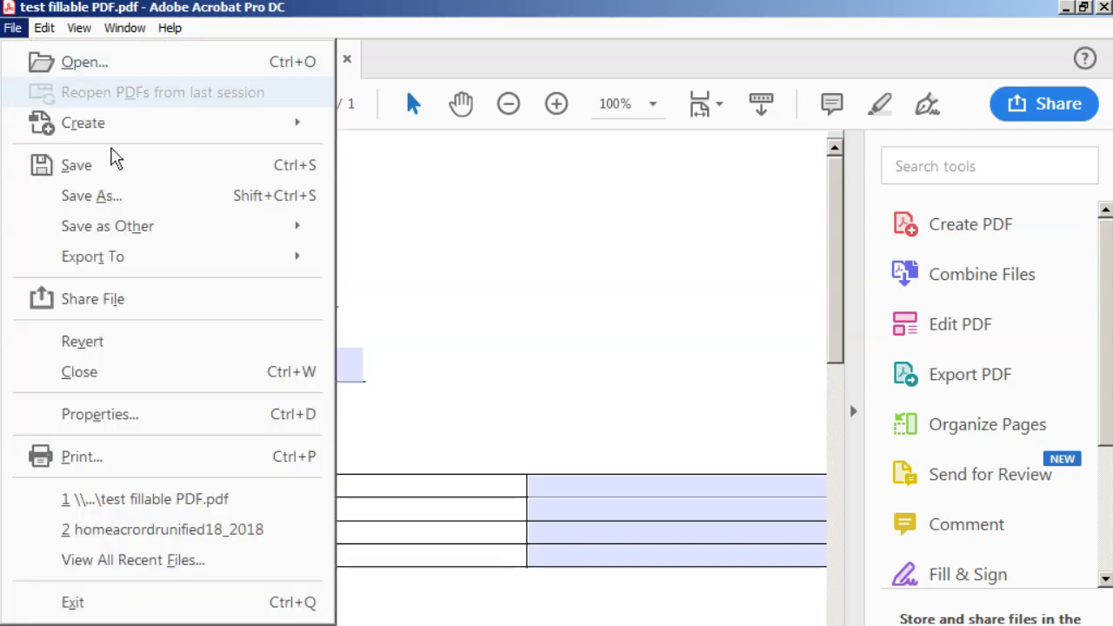
pyautogui.moveTo(207, 236)
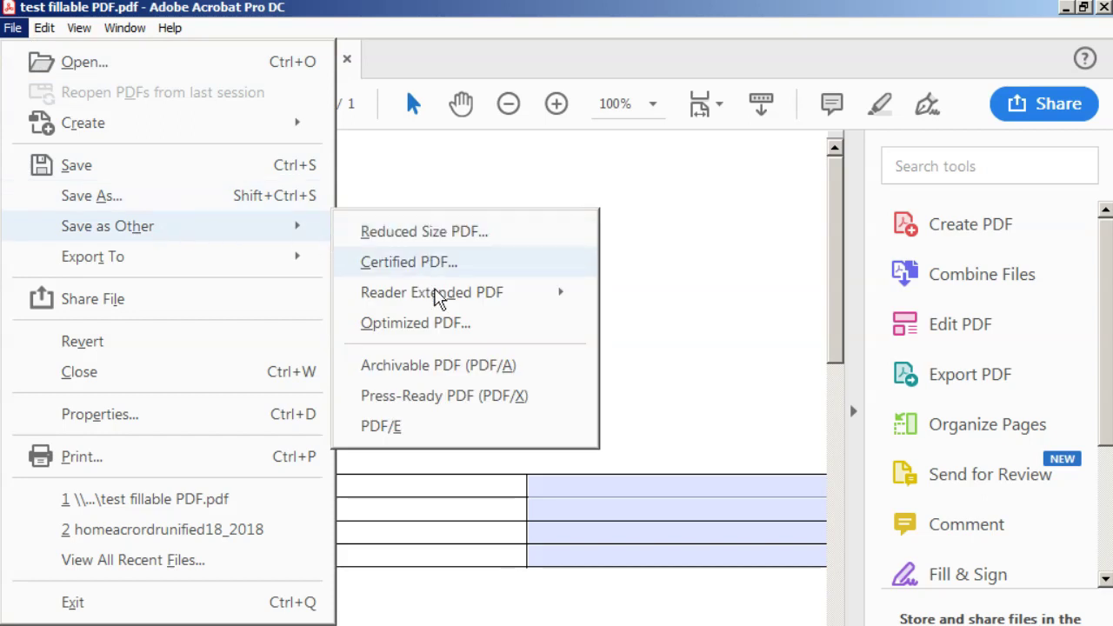
pyautogui.moveTo(439, 300)
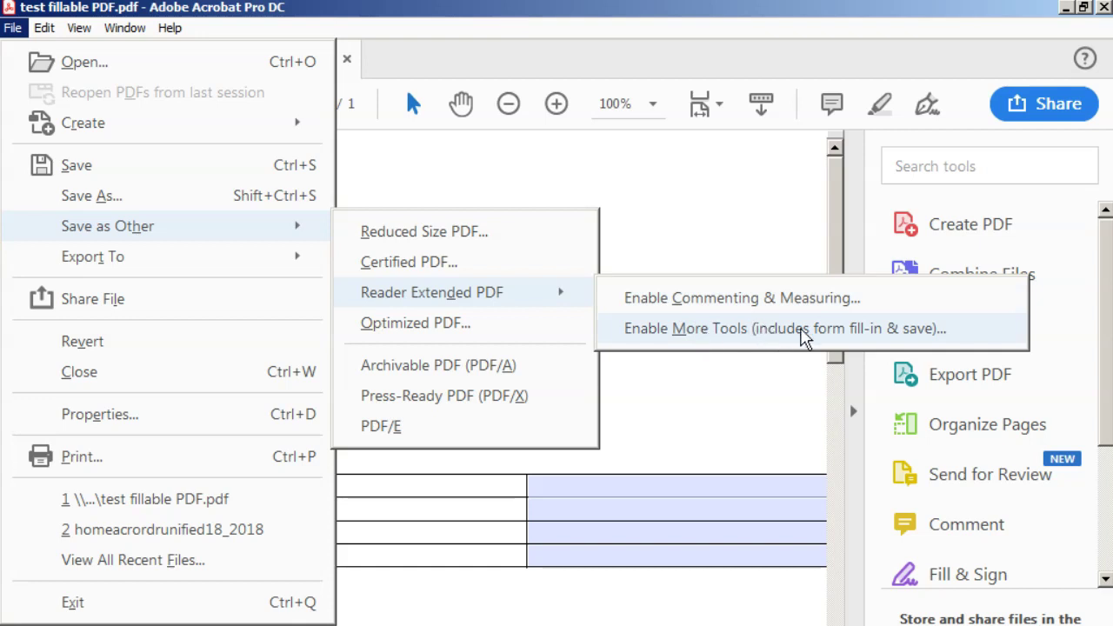
pyautogui.click(739, 330)
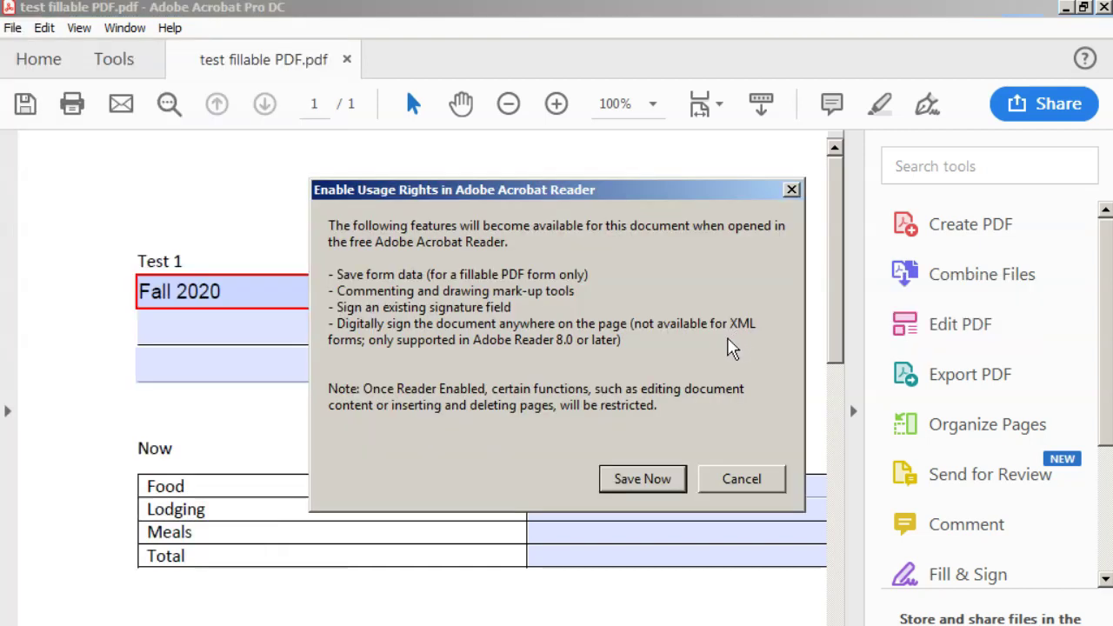
pyautogui.click(654, 490)
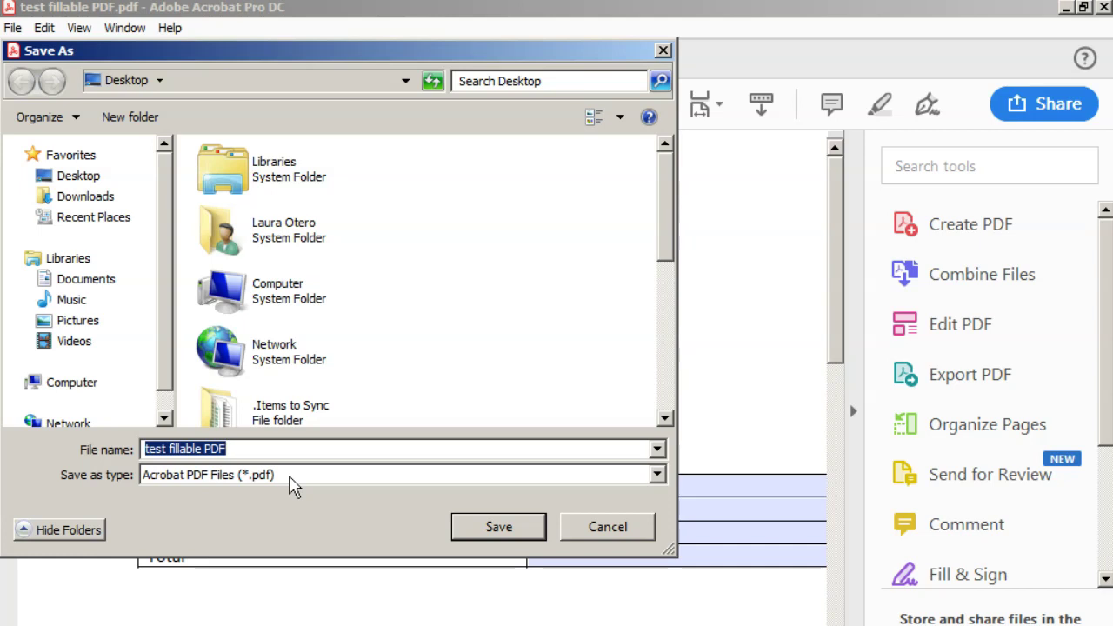
# - Save the extended form as 'PDF Form 1' on the Desktop and close Acrobat
pyautogui.write('PDF Form 1')
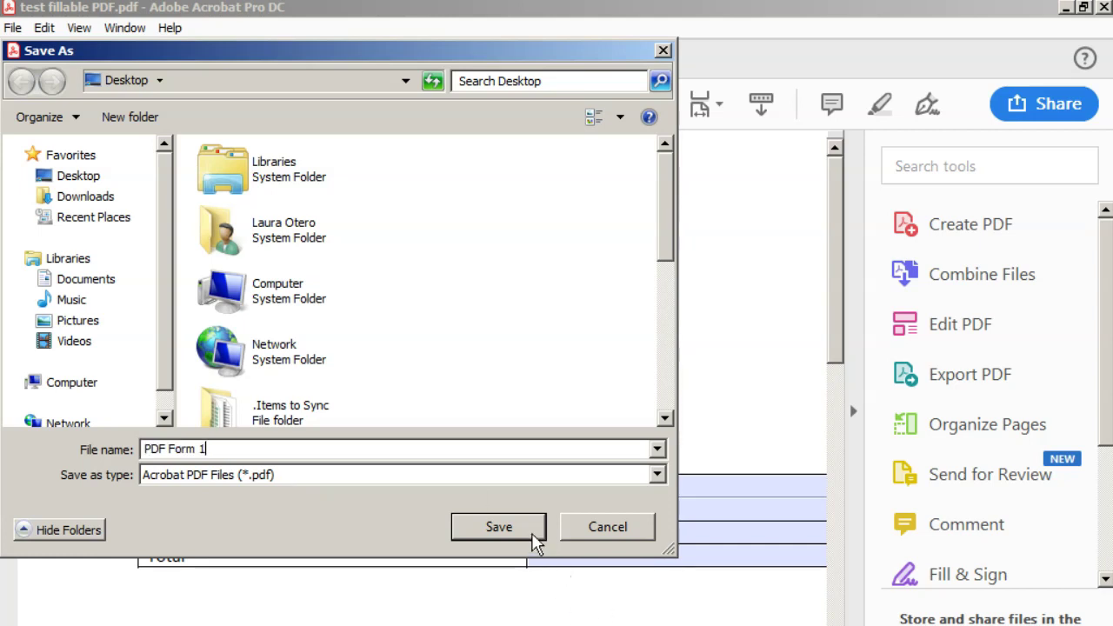
pyautogui.click(536, 541)
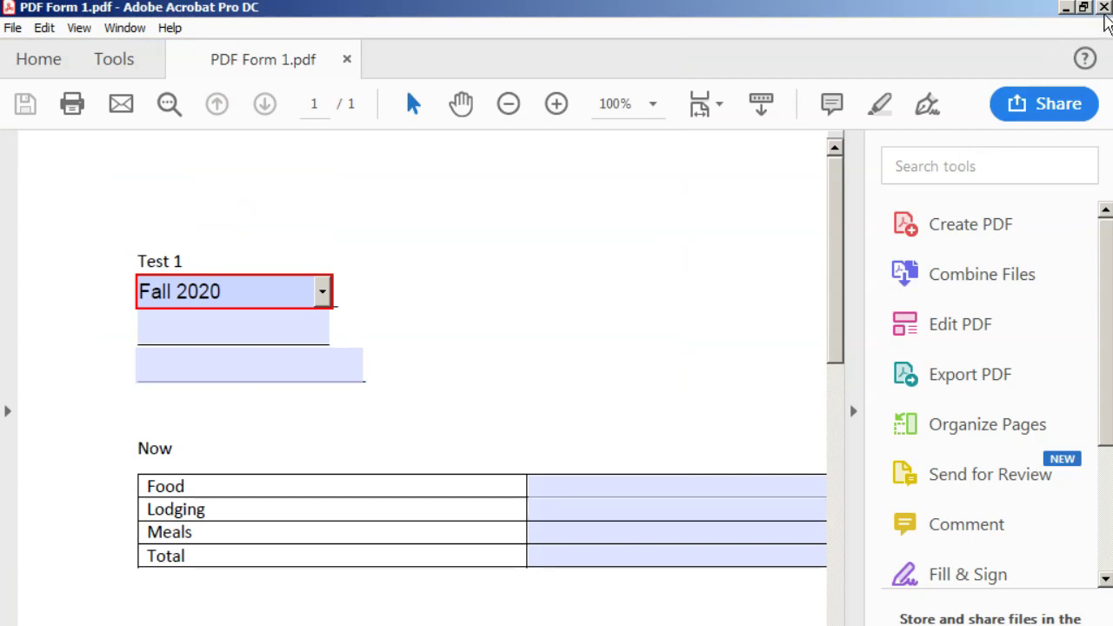
pyautogui.click(1105, 14)
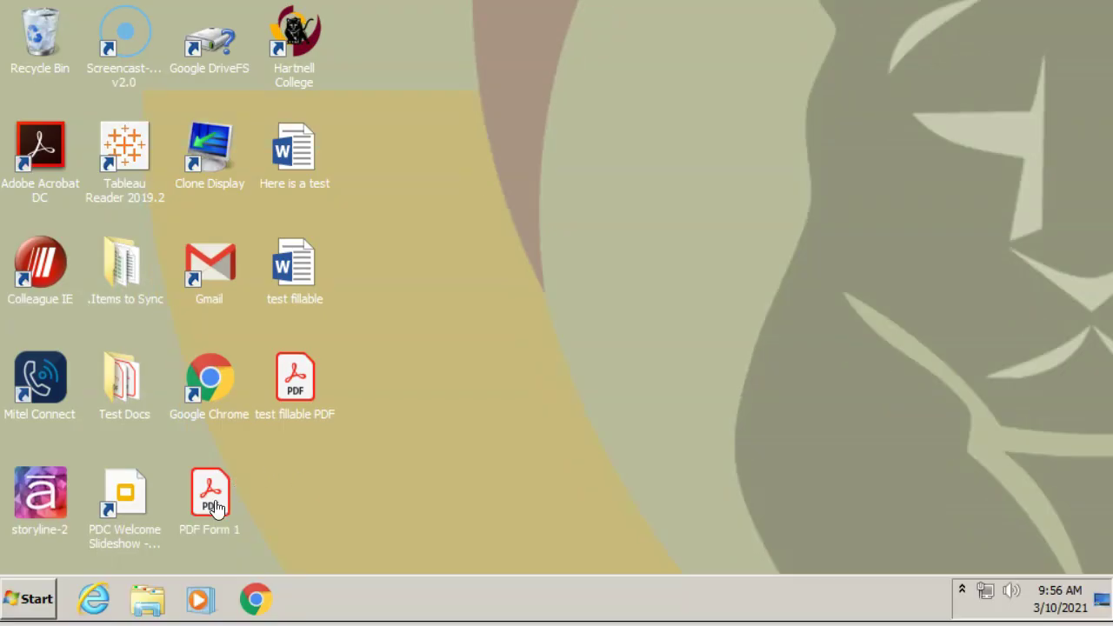
pyautogui.click(222, 512)
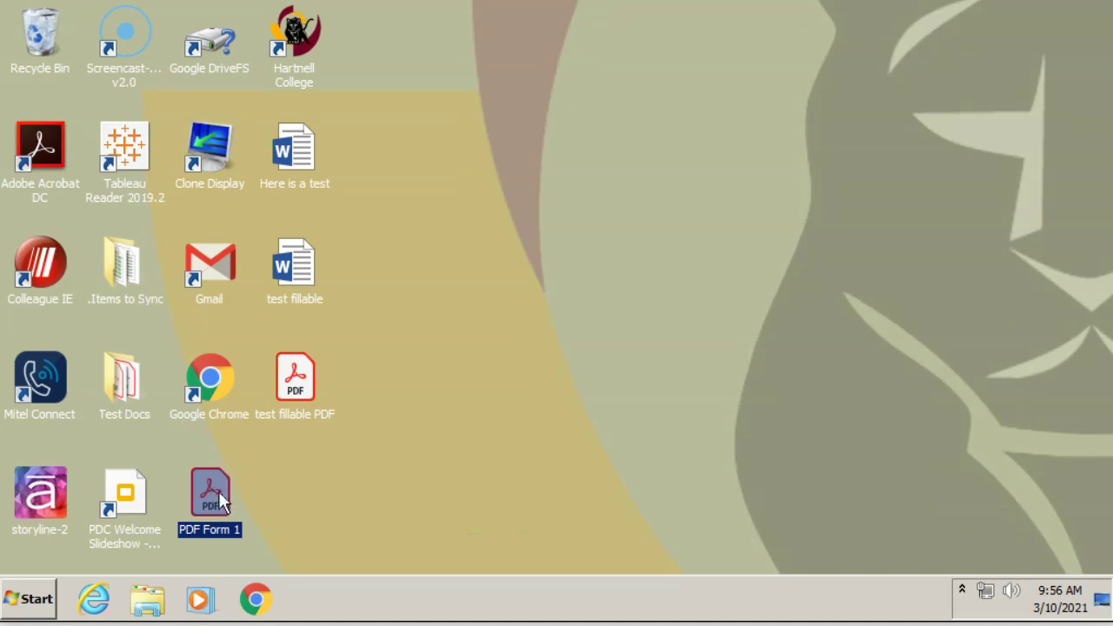
pyautogui.doubleClick(216, 492)
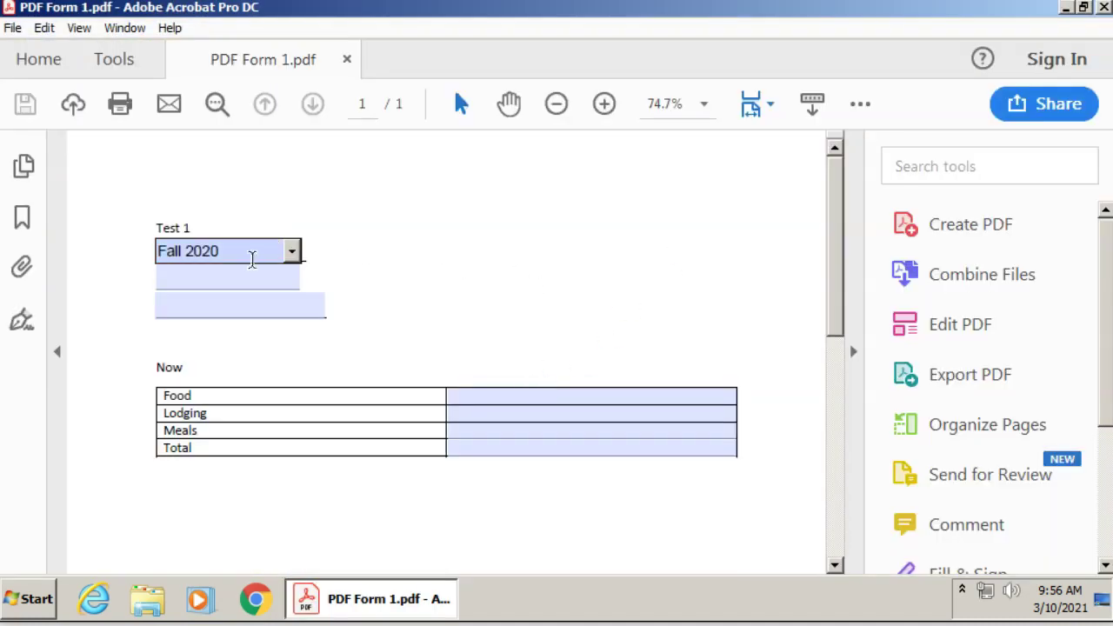
pyautogui.click(252, 259)
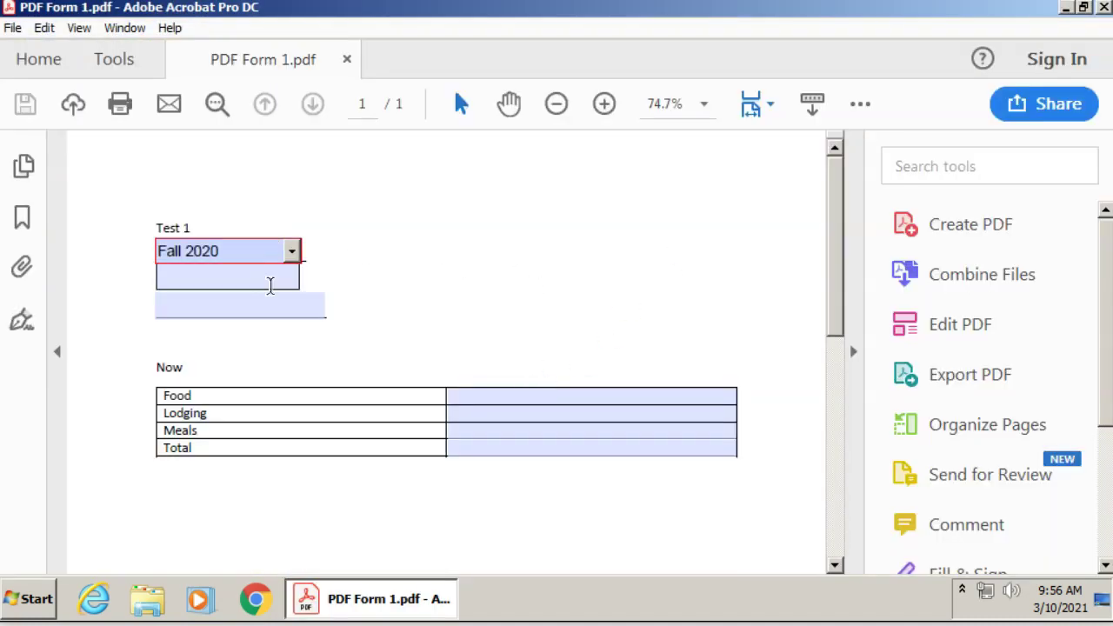
pyautogui.click(553, 396)
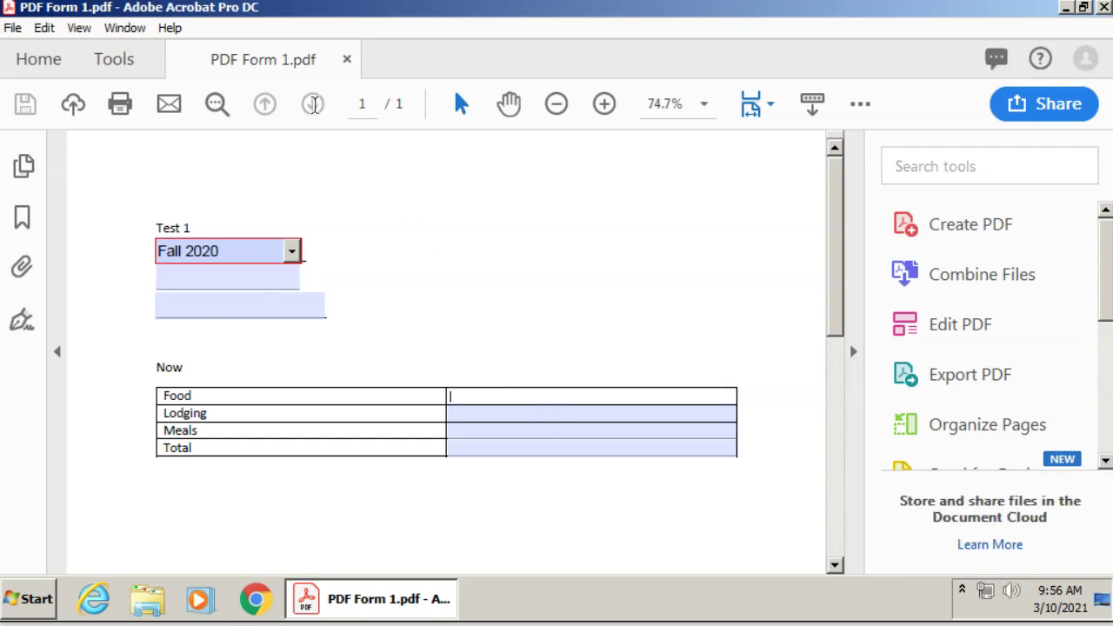
pyautogui.press('Tab')
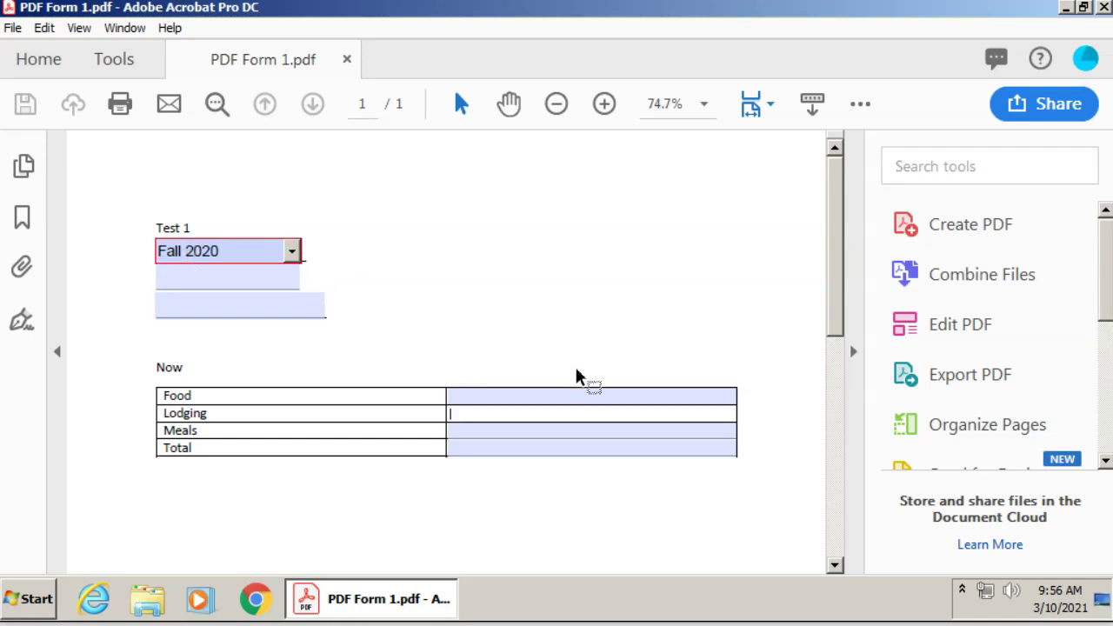
pyautogui.click(586, 396)
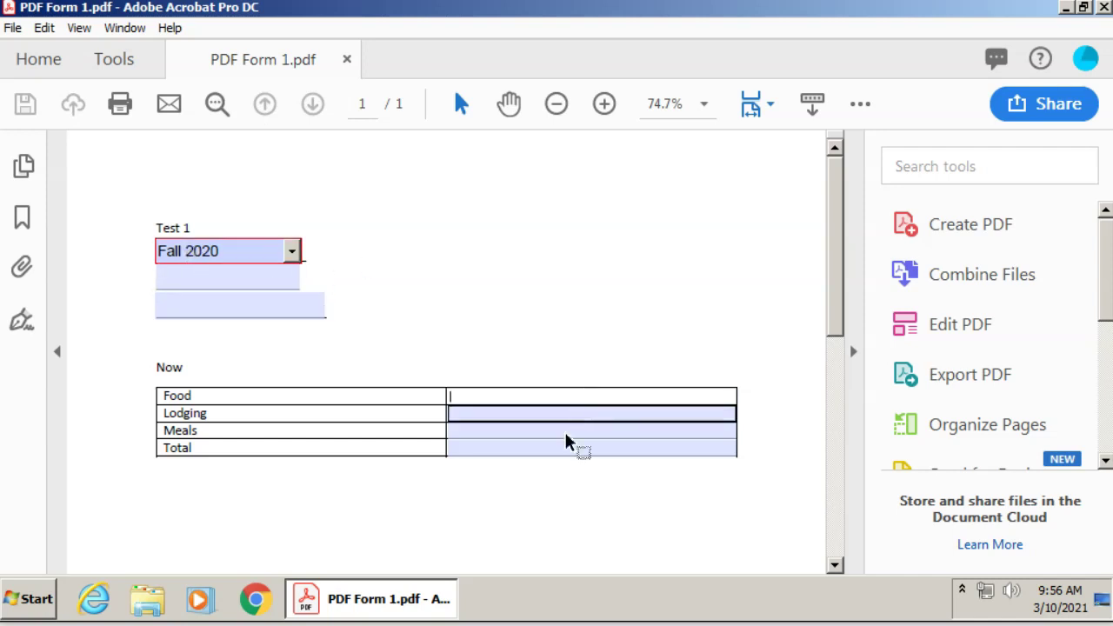
pyautogui.click(566, 432)
pyautogui.click(557, 448)
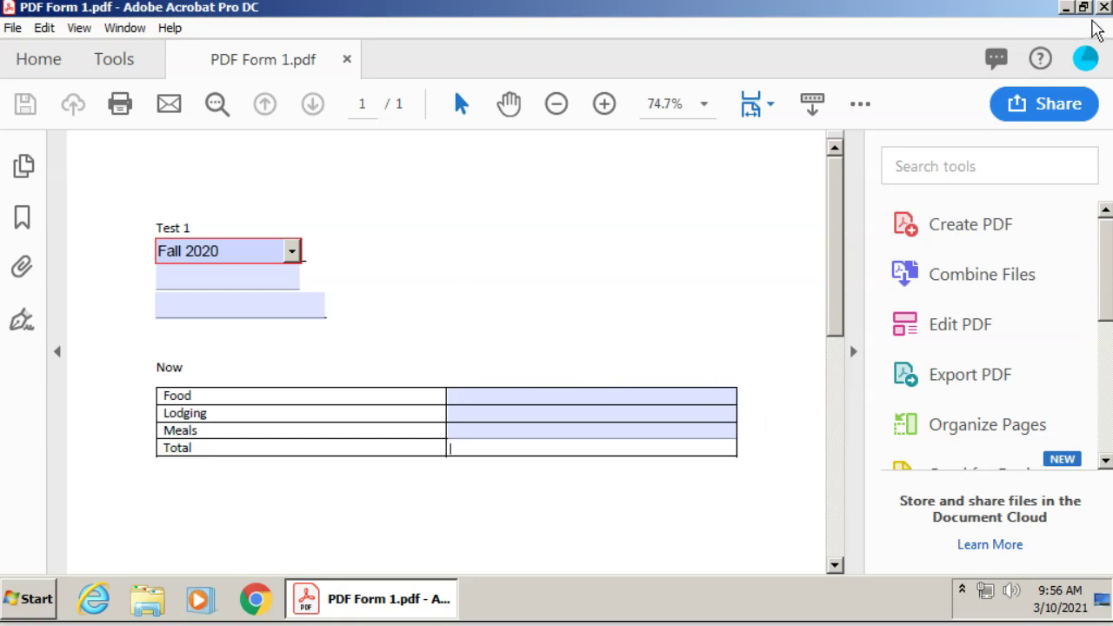
pyautogui.click(1104, 8)
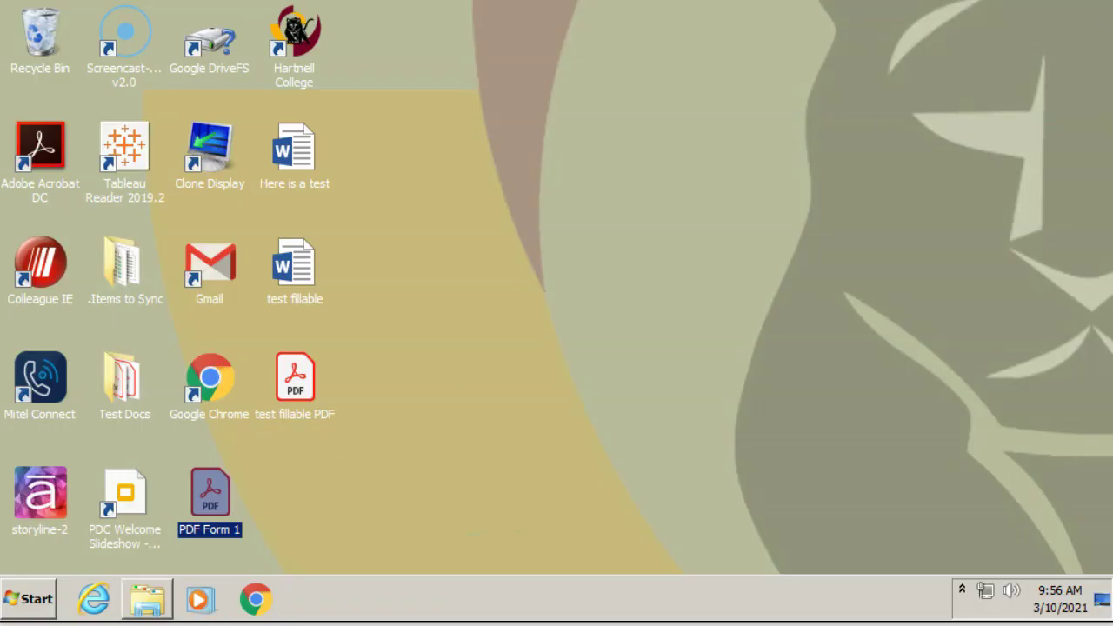